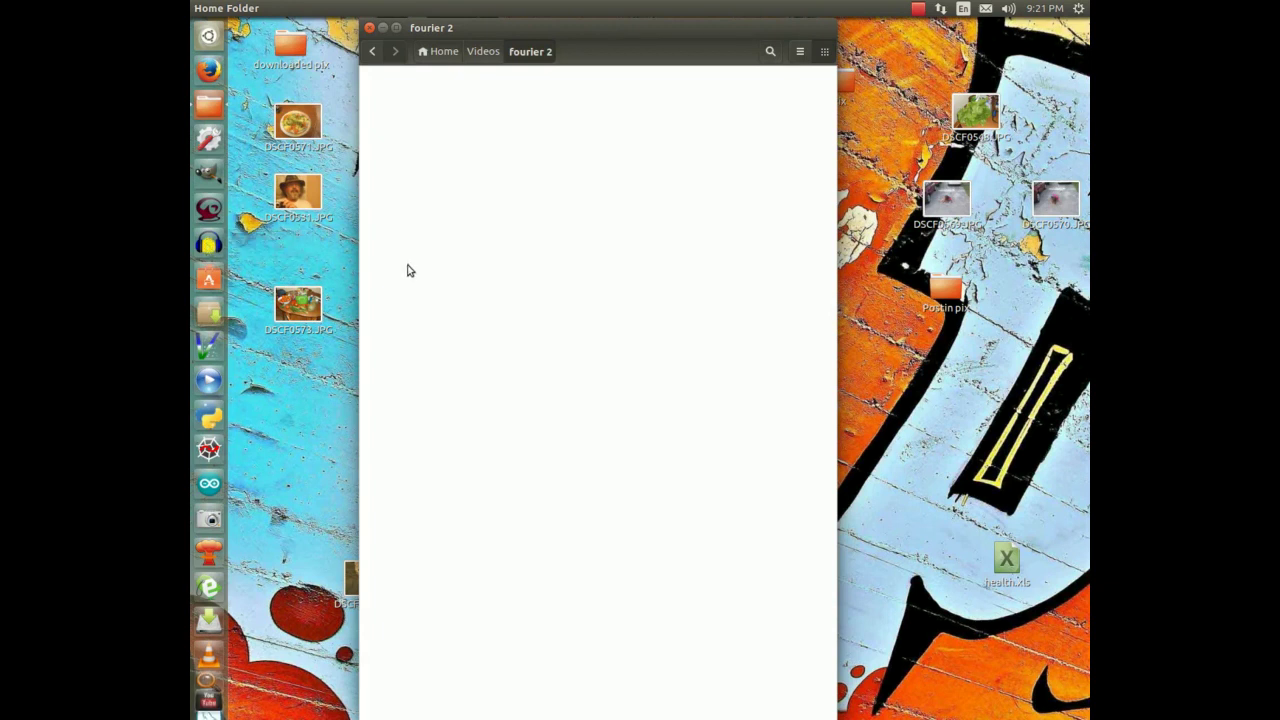
# Open Audacity, dismiss its welcome window, and add a new mono audio track to the empty project
pyautogui.click(208, 245)
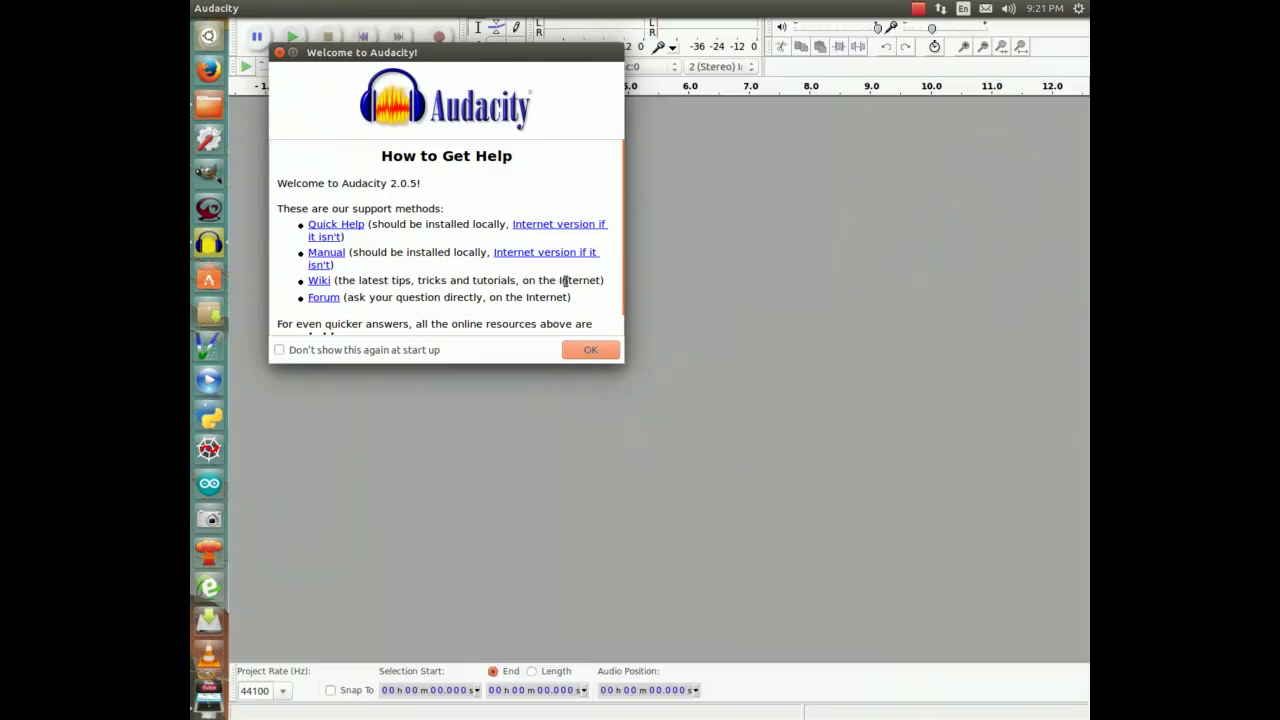
pyautogui.click(279, 53)
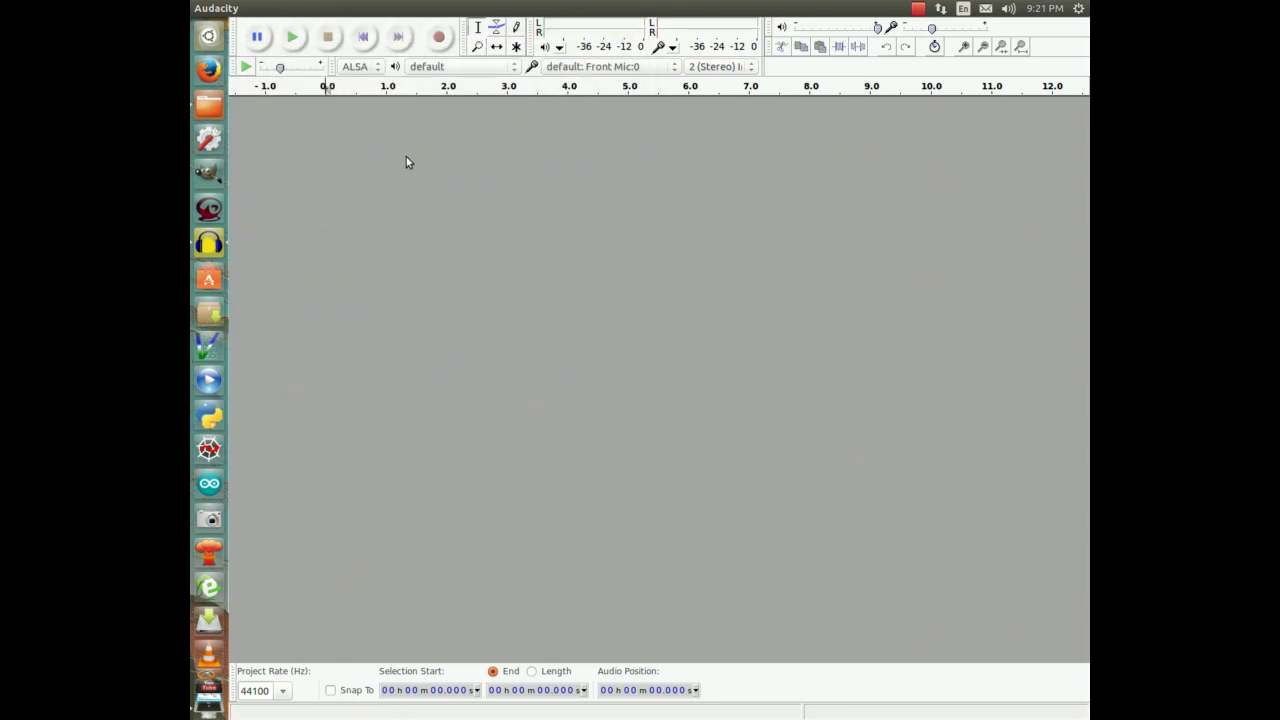
pyautogui.moveTo(335, 8)
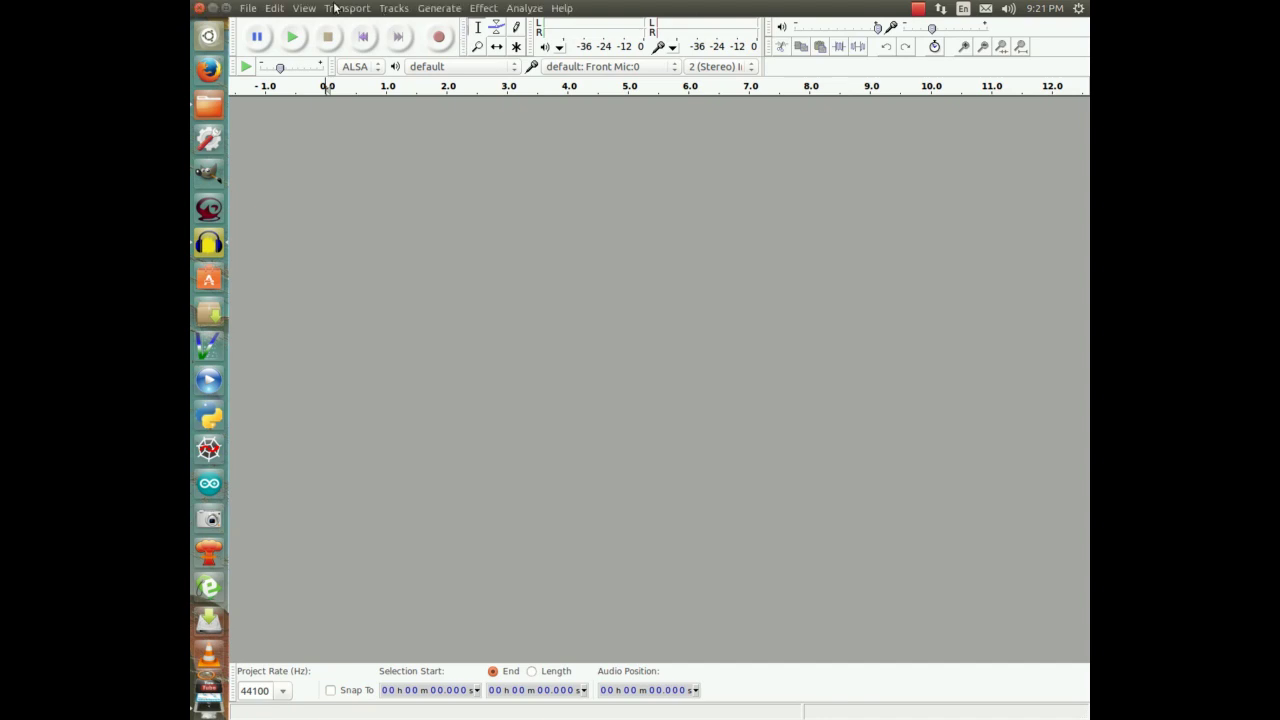
pyautogui.click(396, 9)
pyautogui.moveTo(436, 36)
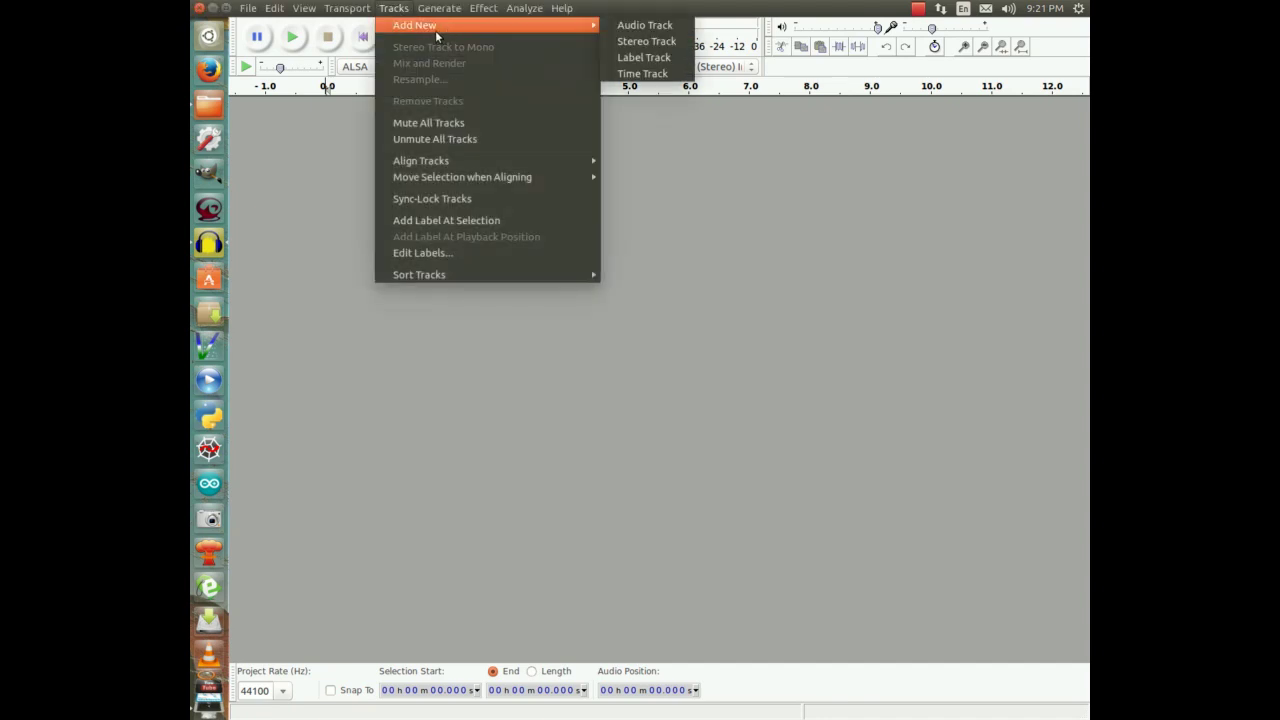
pyautogui.click(659, 30)
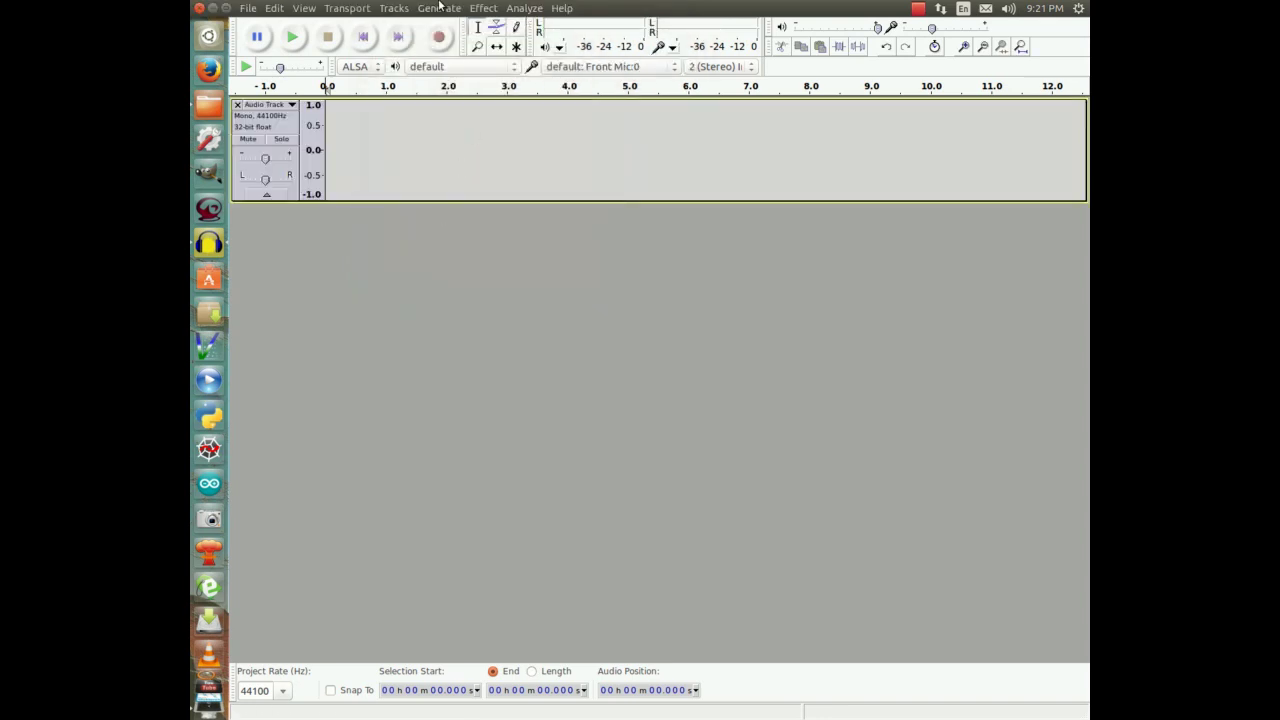
# Generate a 10-second sine tone at 100 Hz with amplitude 0.8 in the new track and play it
pyautogui.click(450, 8)
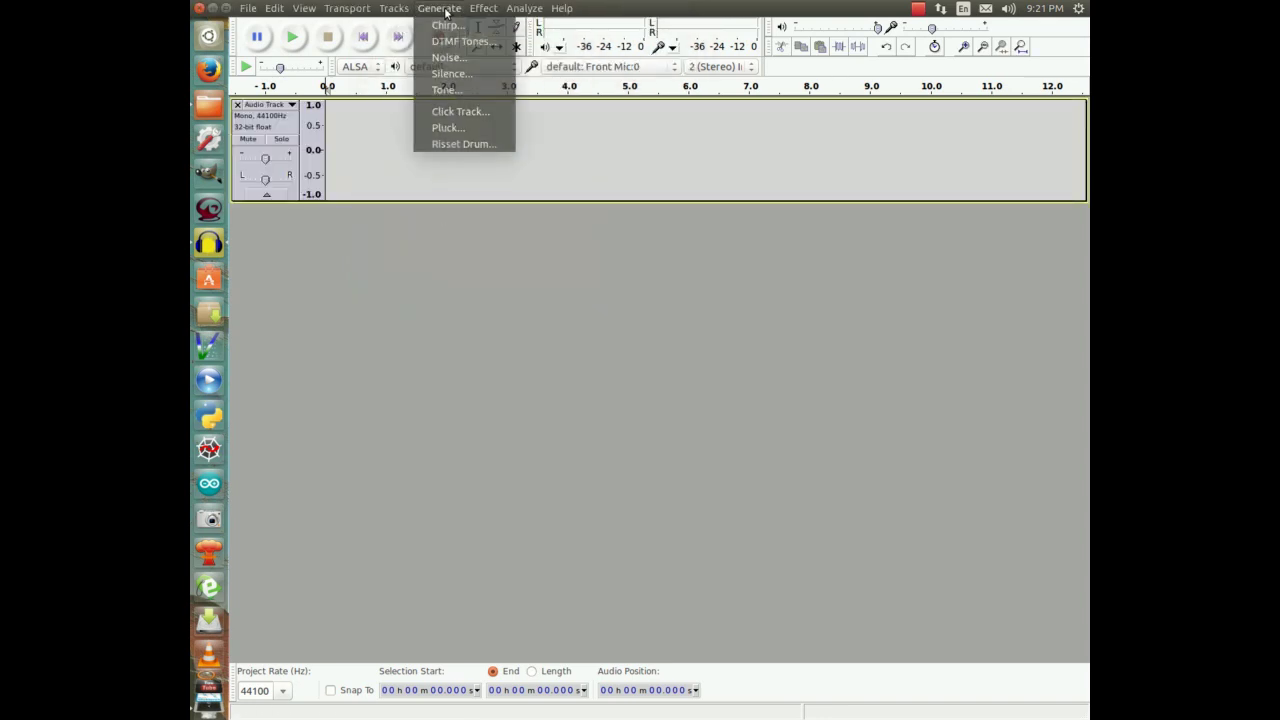
pyautogui.click(450, 92)
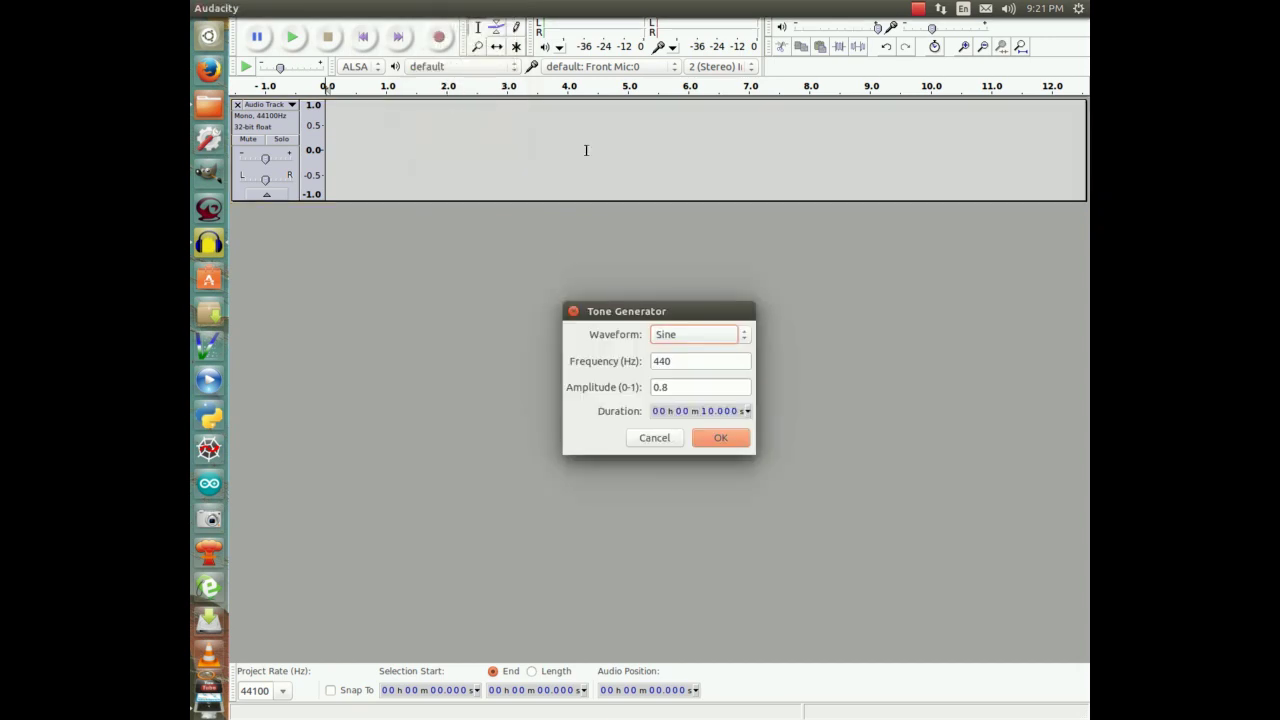
pyautogui.doubleClick(676, 358)
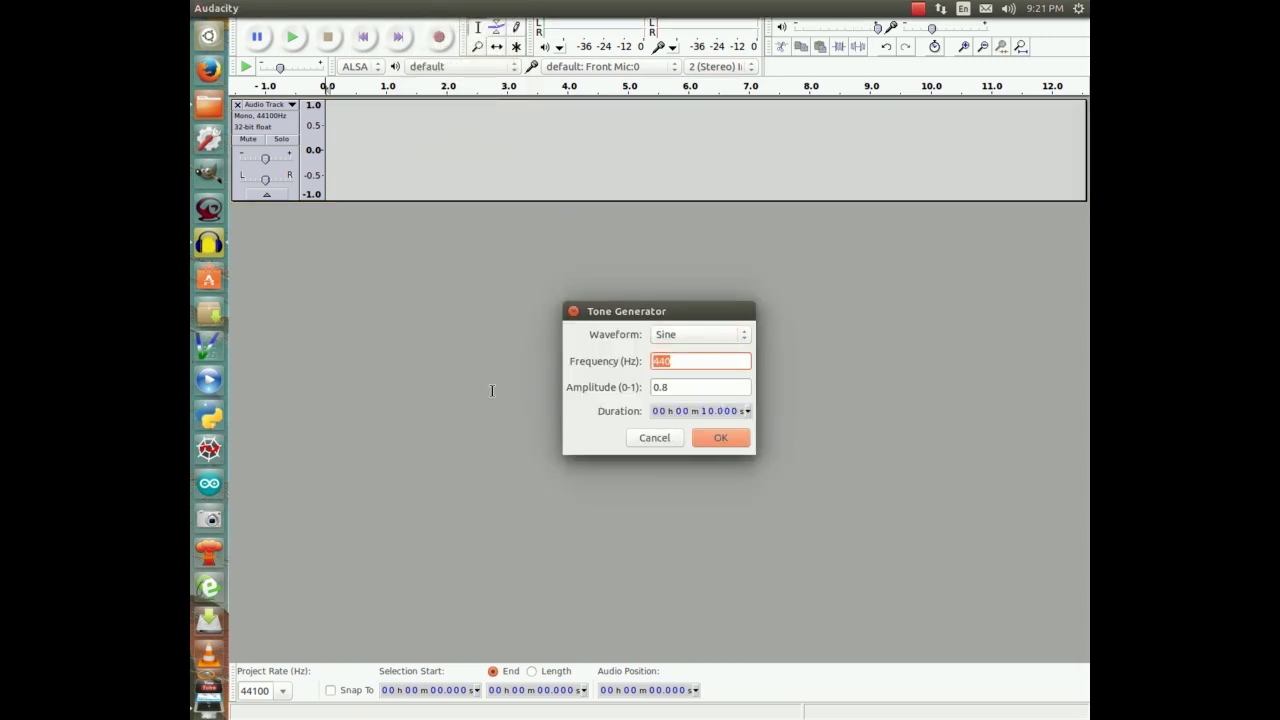
pyautogui.write('100')
pyautogui.click(719, 439)
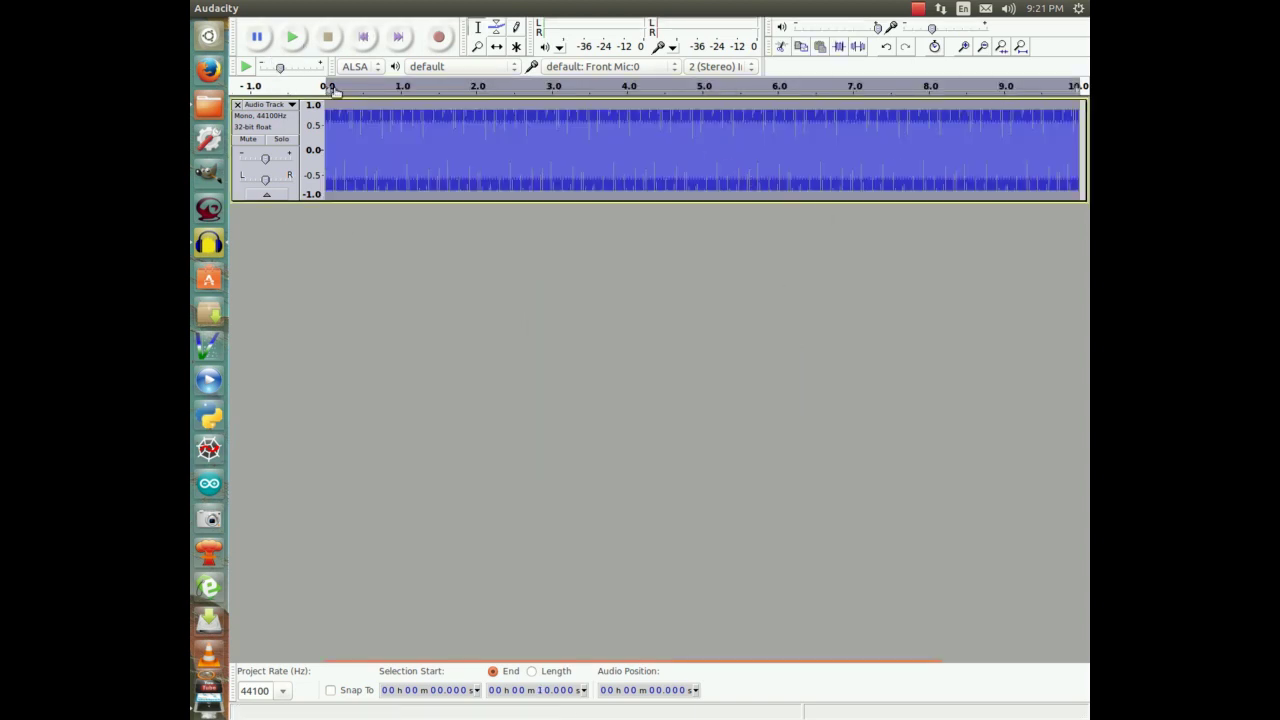
pyautogui.click(292, 38)
# Mute the sine tone track and add a second mono audio track below it
pyautogui.click(246, 139)
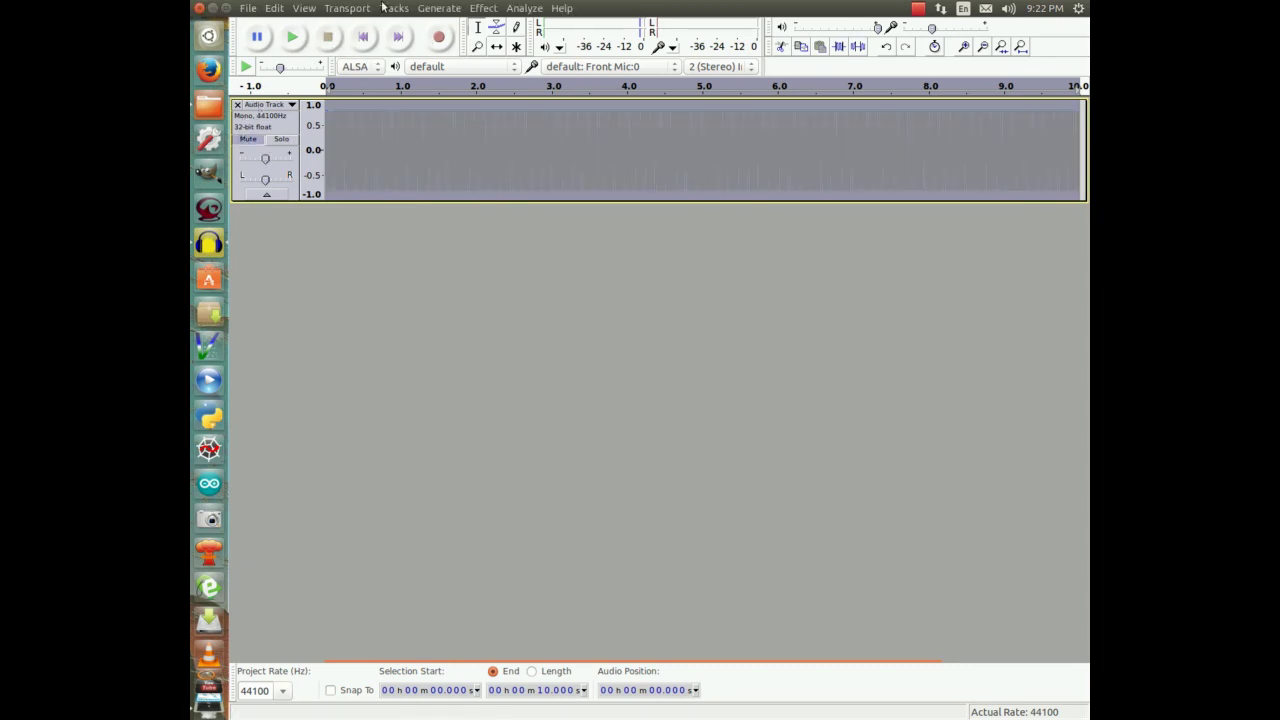
pyautogui.click(390, 8)
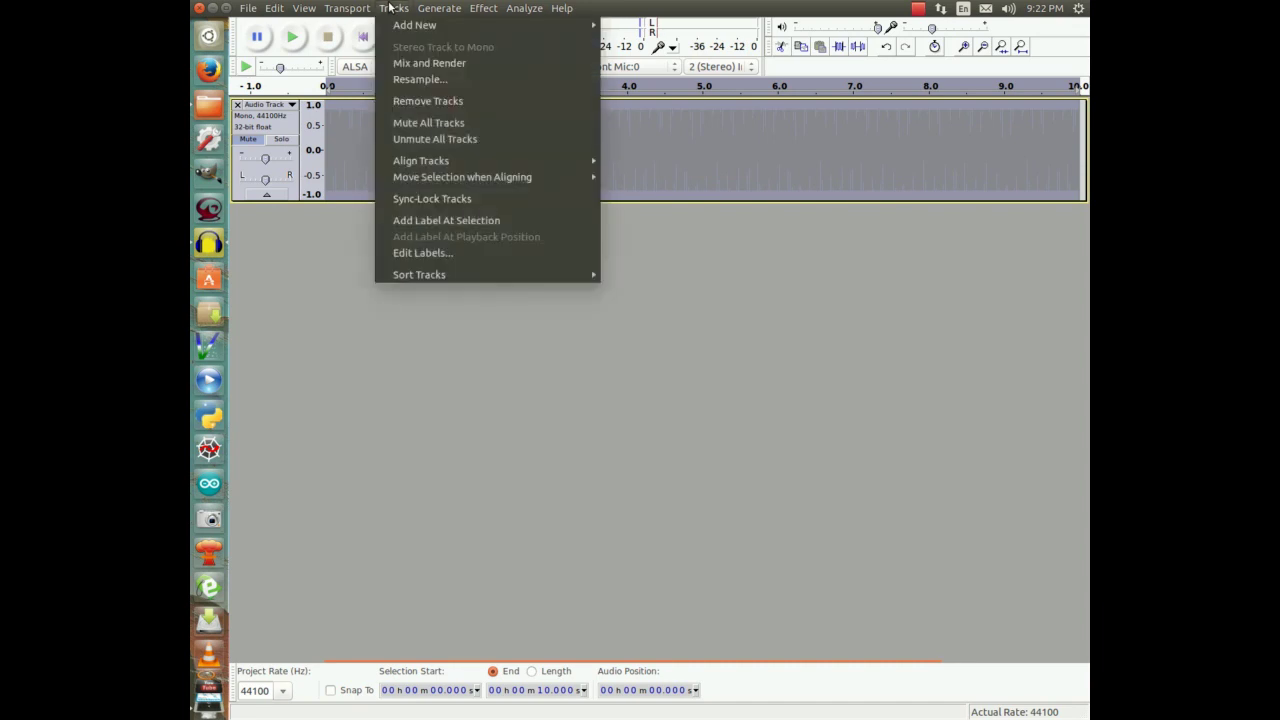
pyautogui.moveTo(402, 28)
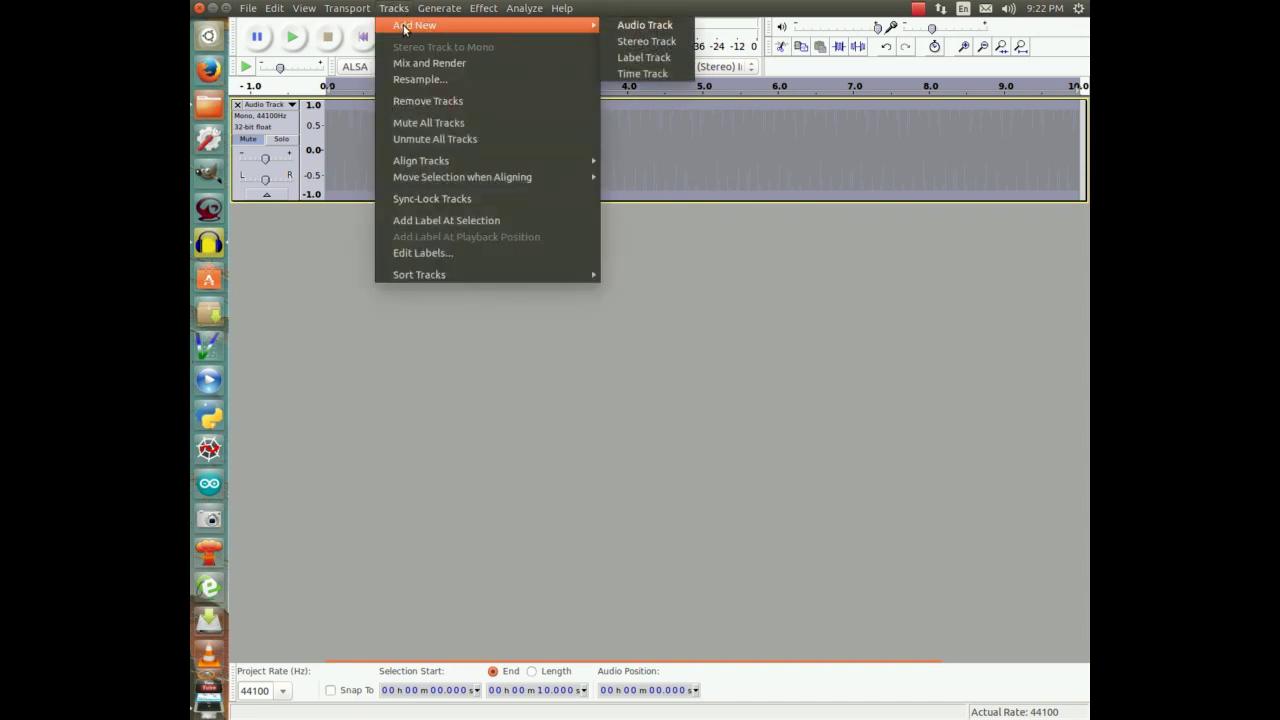
pyautogui.click(650, 26)
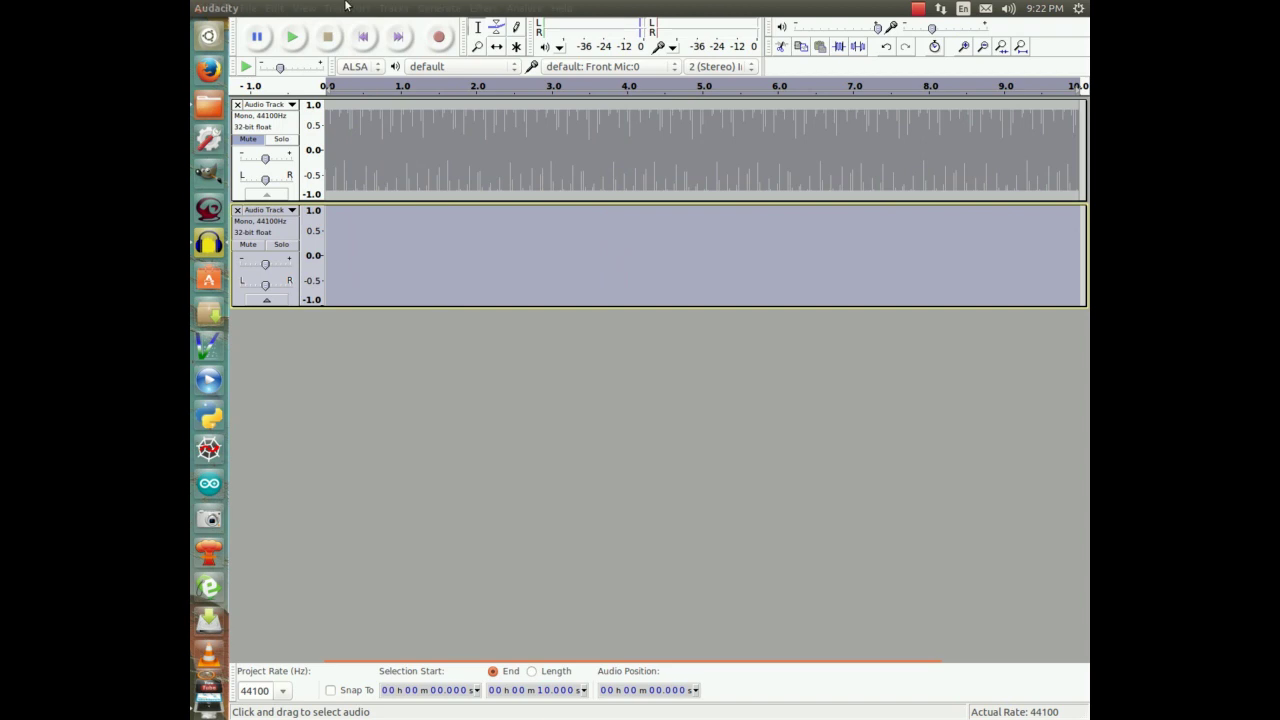
# Generate a 10-second sawtooth tone at 100 Hz with amplitude 0.8 in the second track and play it
pyautogui.click(439, 8)
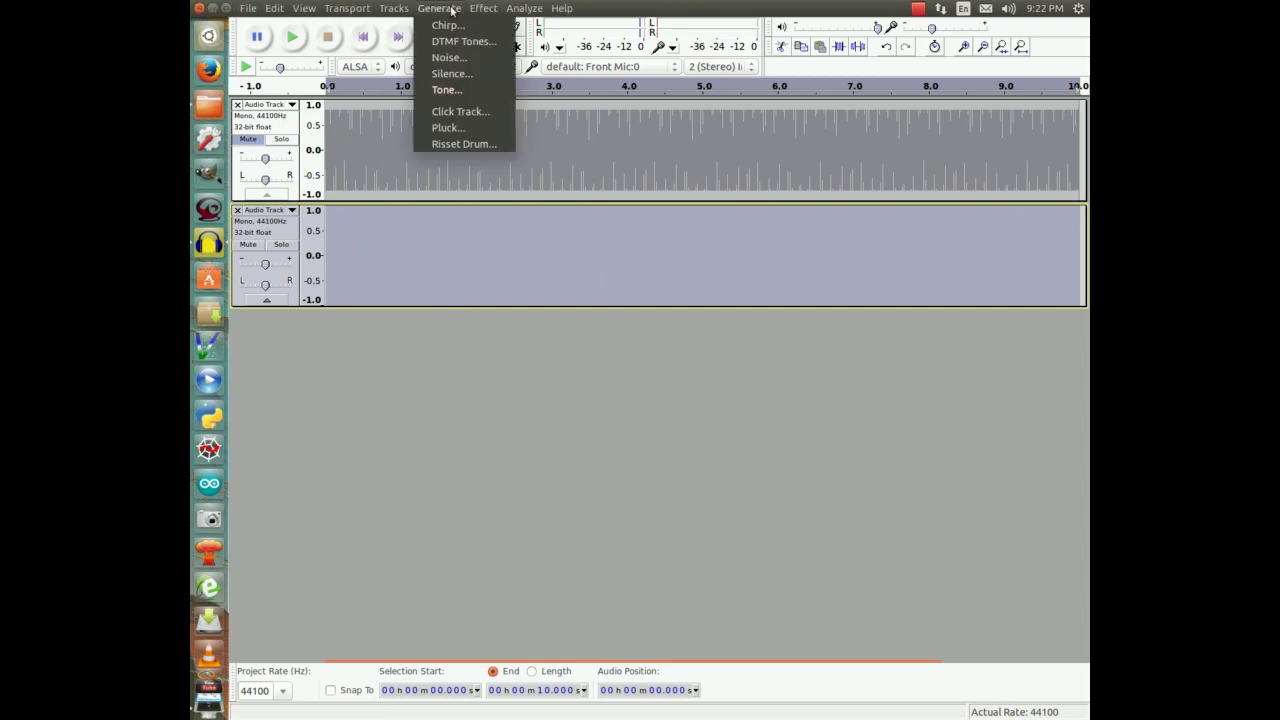
pyautogui.click(447, 88)
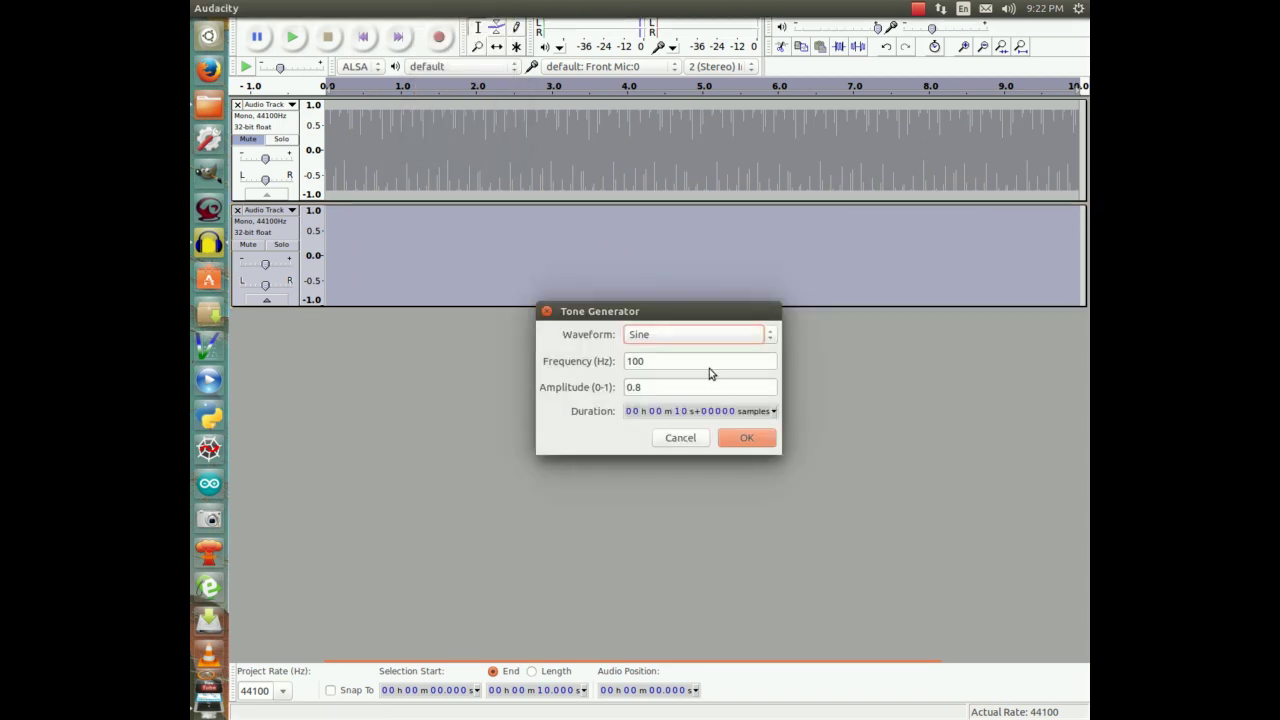
pyautogui.click(767, 341)
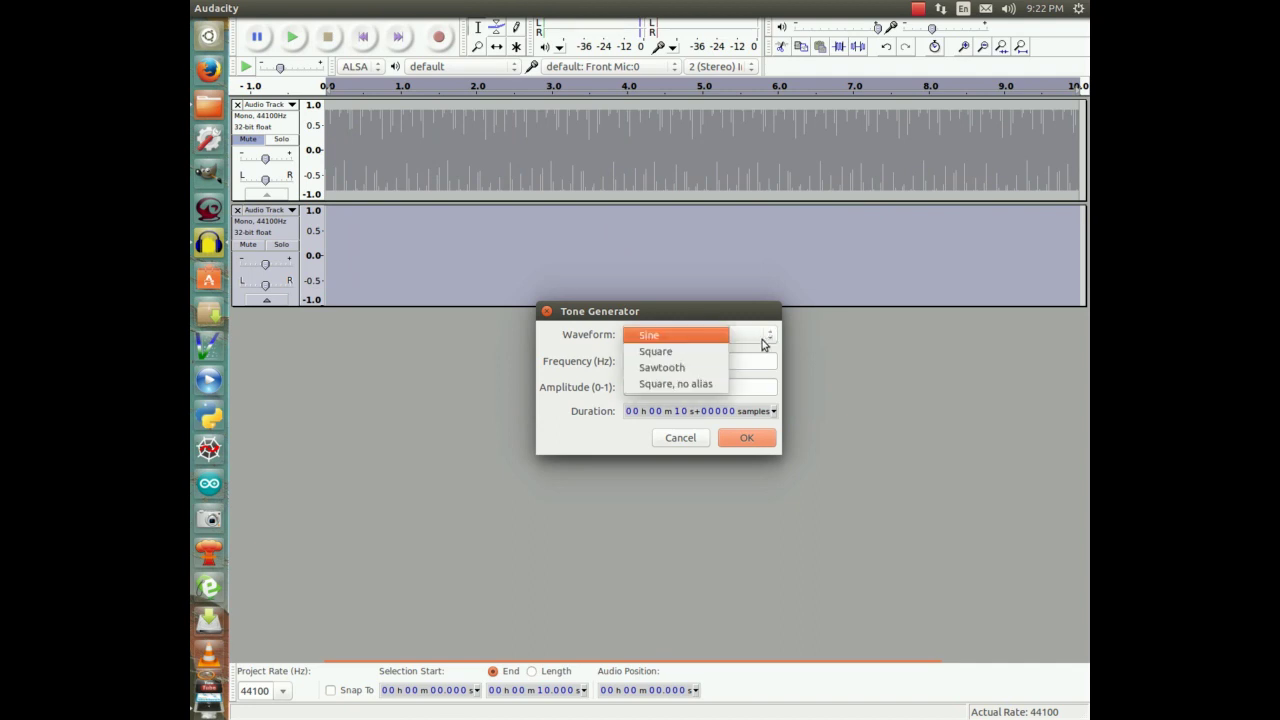
pyautogui.click(674, 377)
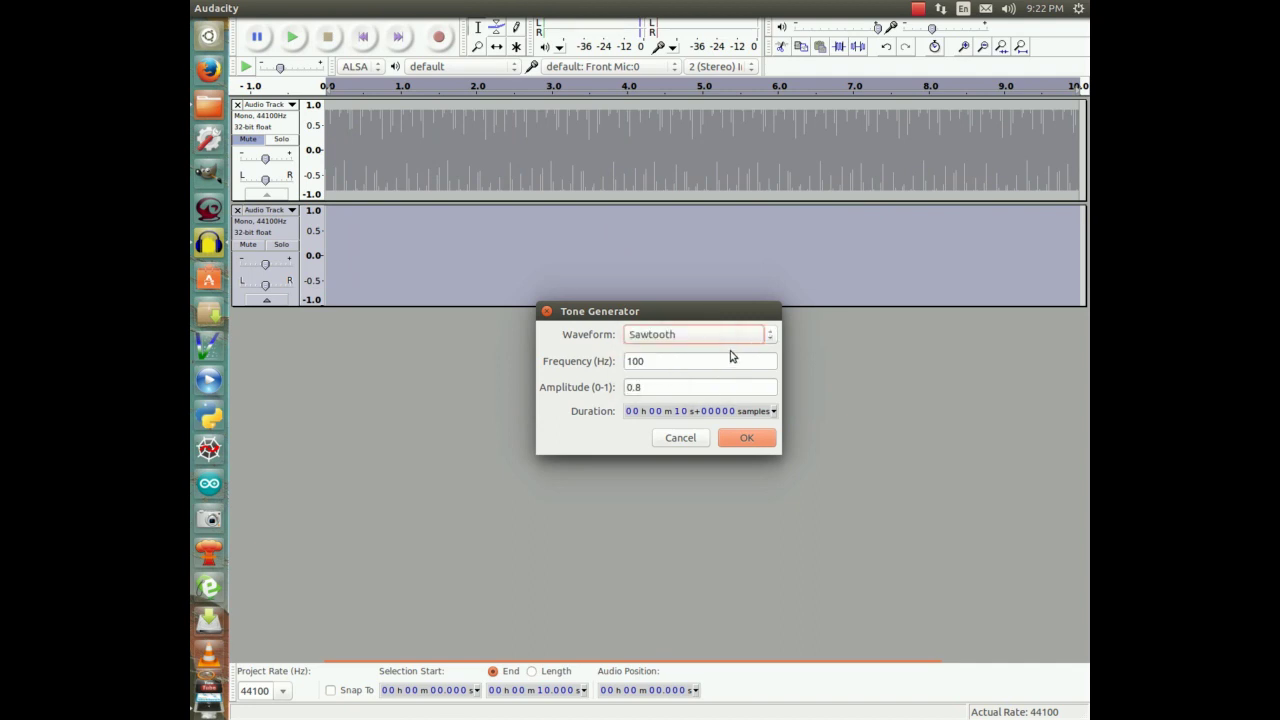
pyautogui.click(745, 437)
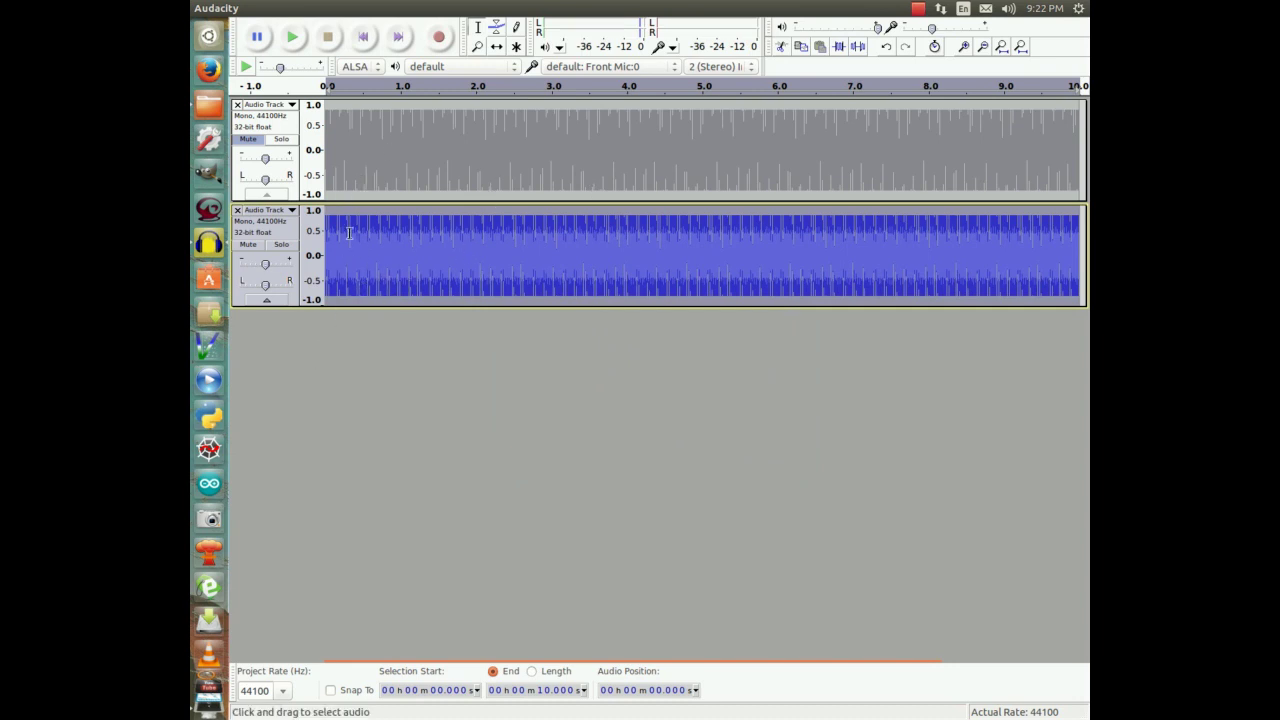
pyautogui.click(293, 39)
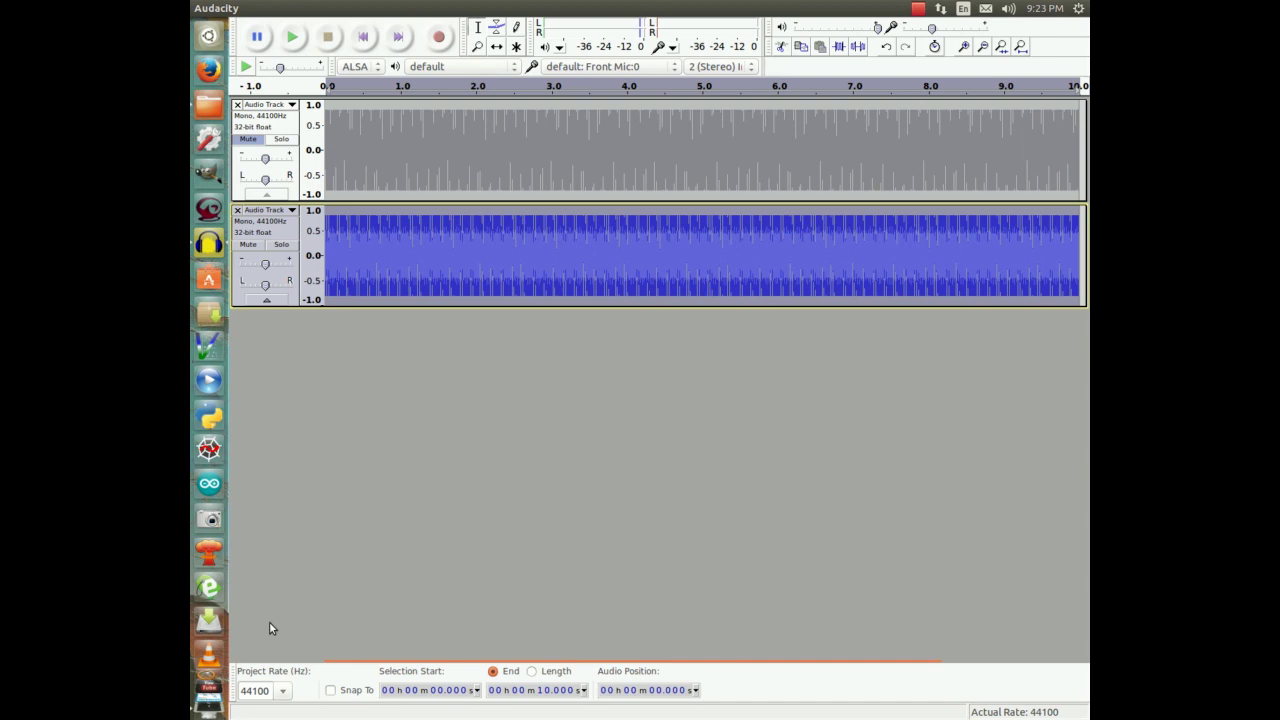
# Mute the sawtooth track and add a third mono audio track below it
pyautogui.click(248, 245)
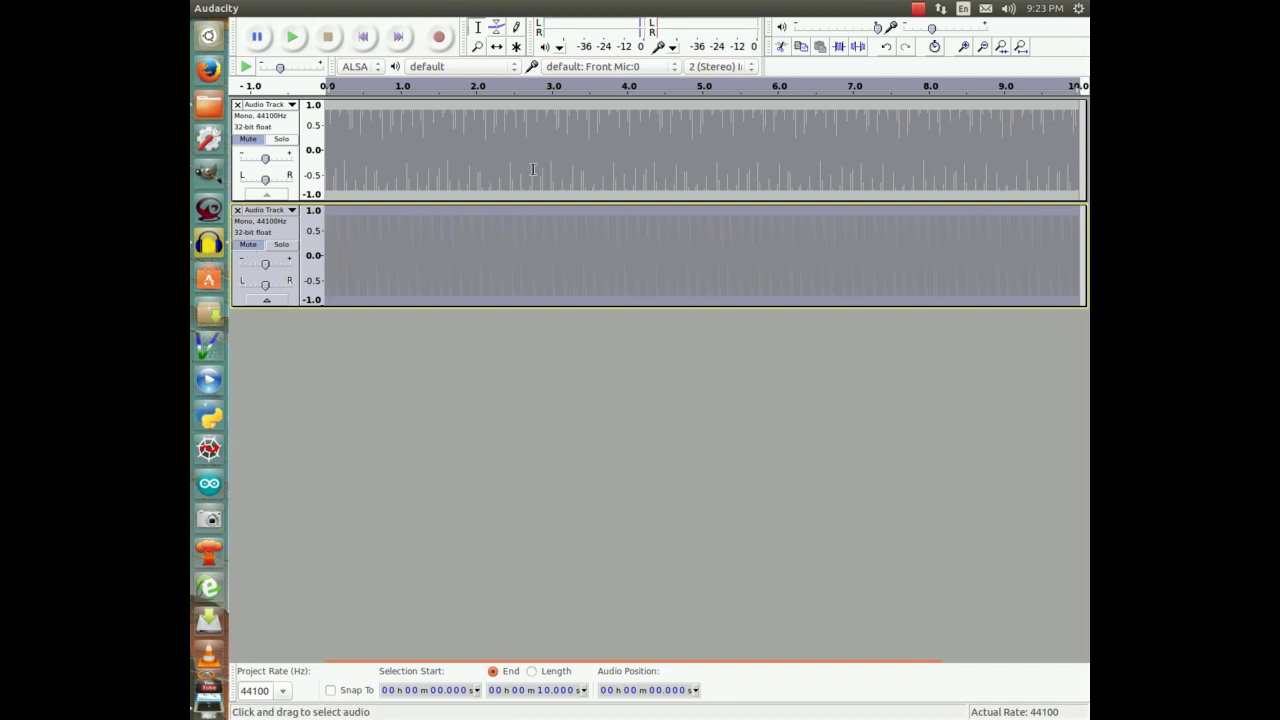
pyautogui.click(397, 8)
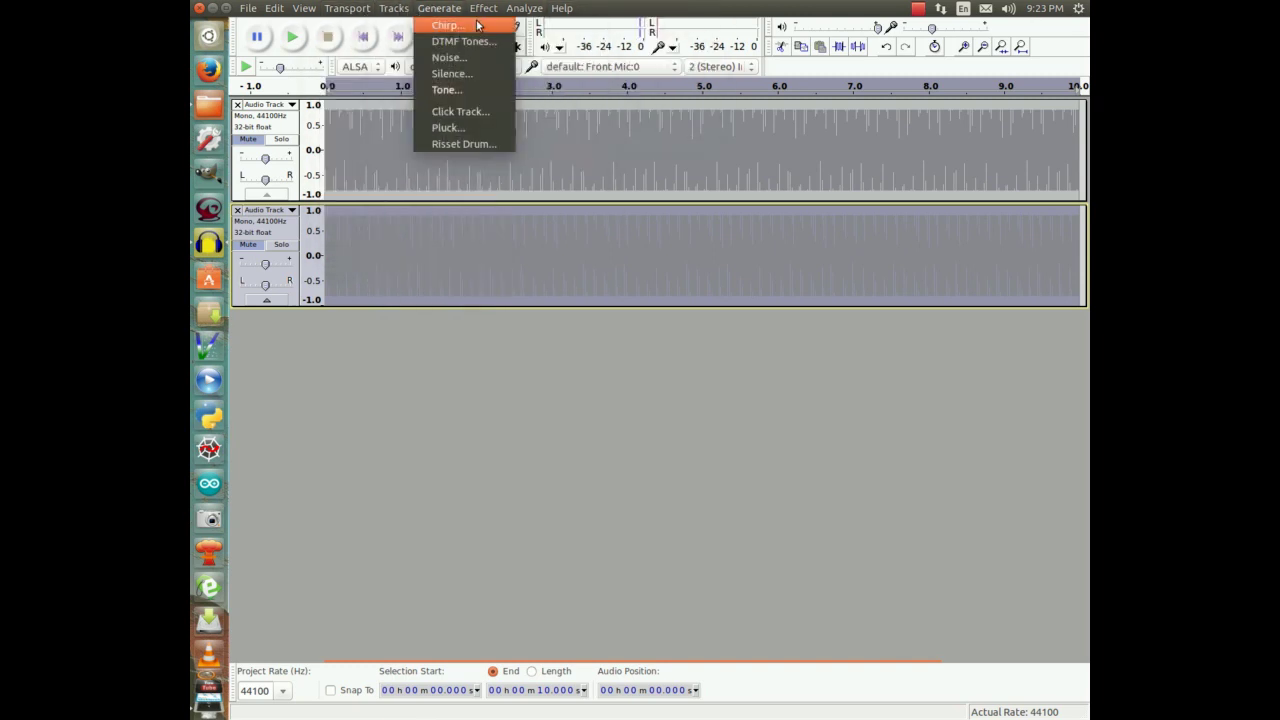
pyautogui.moveTo(406, 25)
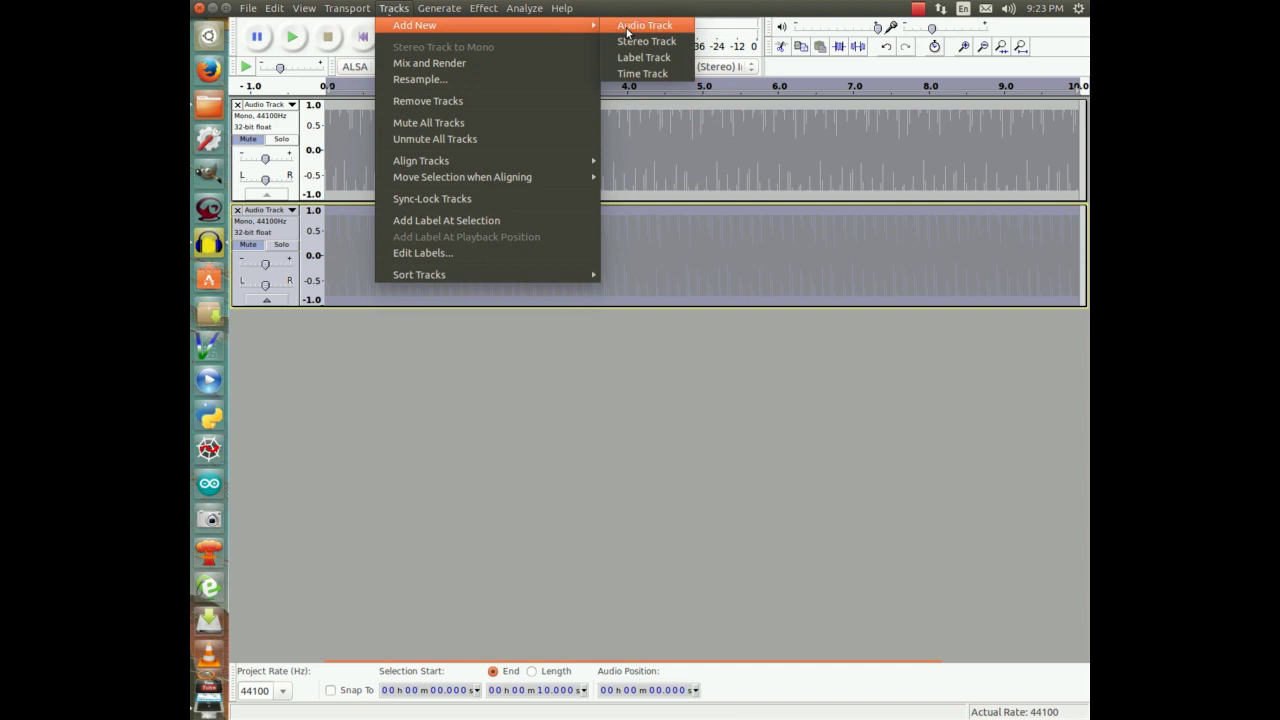
pyautogui.click(627, 33)
# Generate a 10-second square tone at 100 Hz with amplitude 0.8 in the third track and play it
pyautogui.click(438, 8)
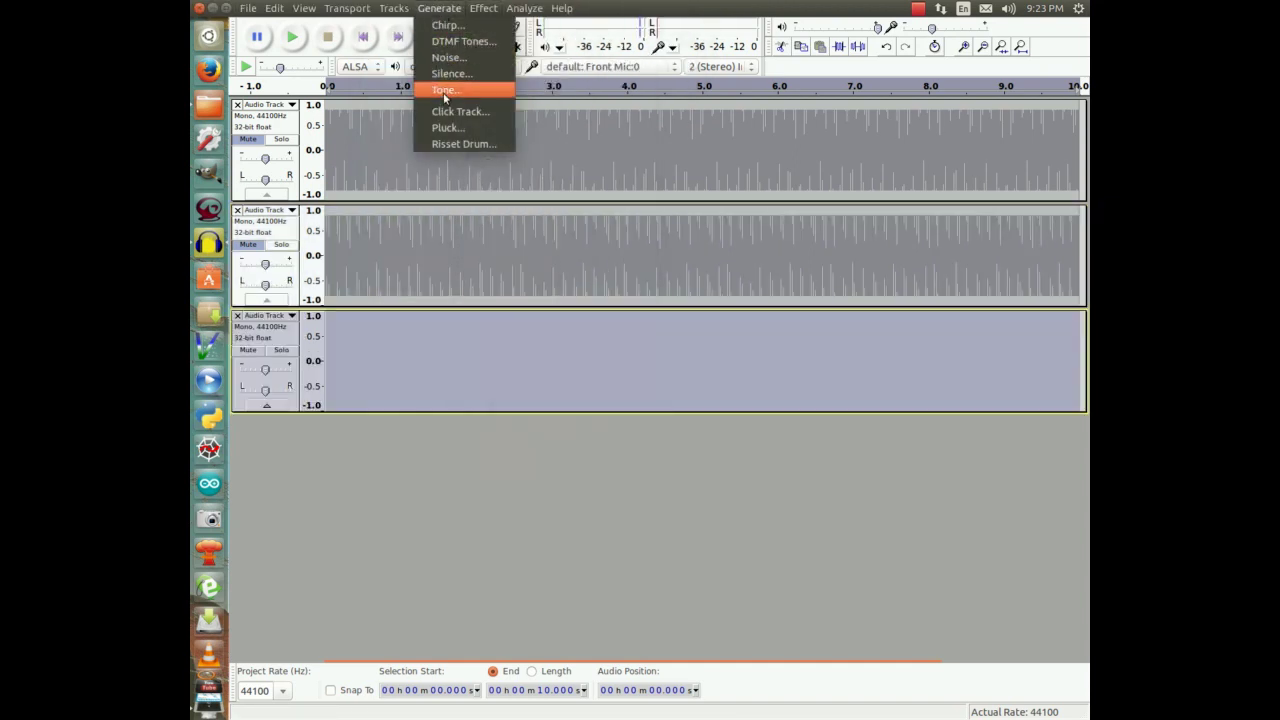
pyautogui.click(443, 92)
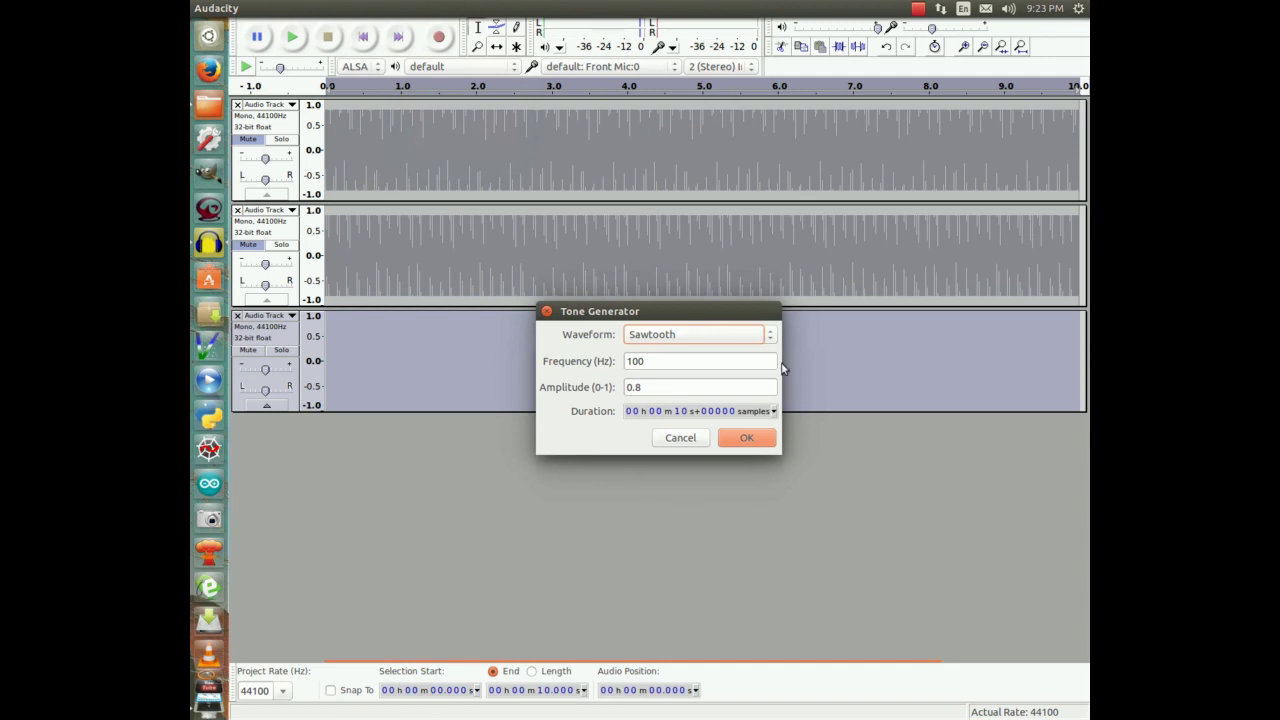
pyautogui.click(772, 338)
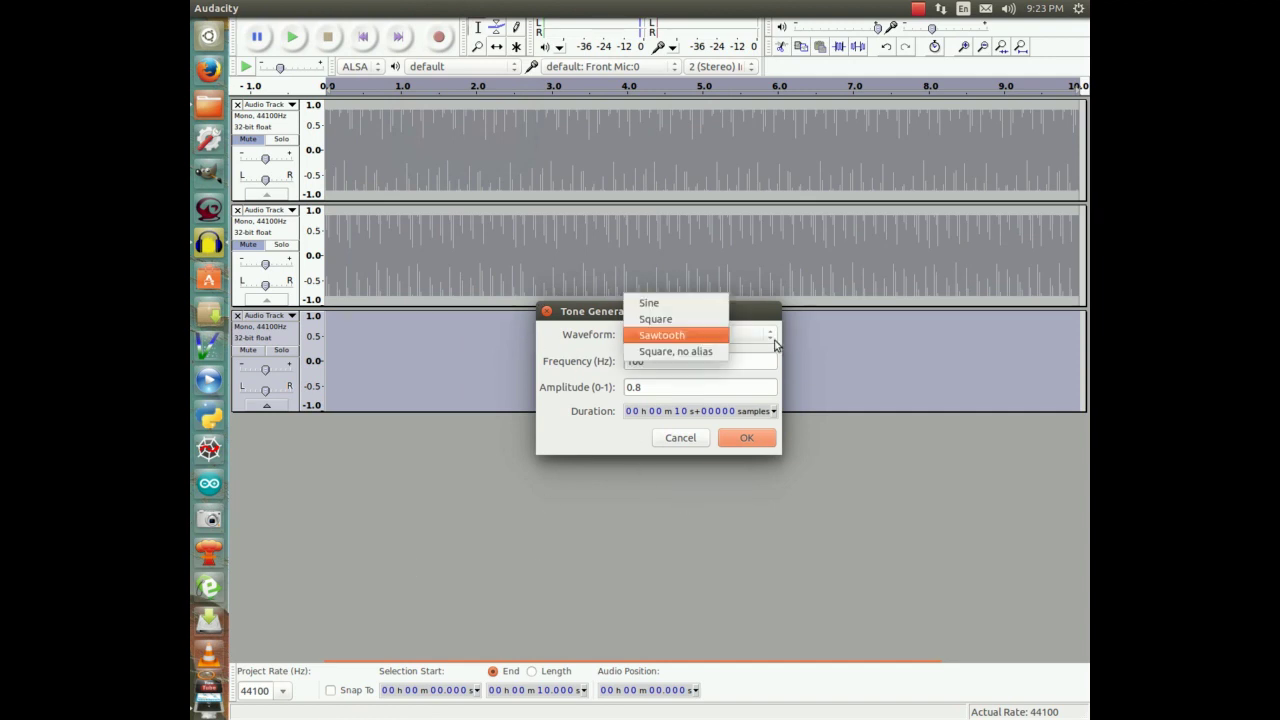
pyautogui.click(667, 320)
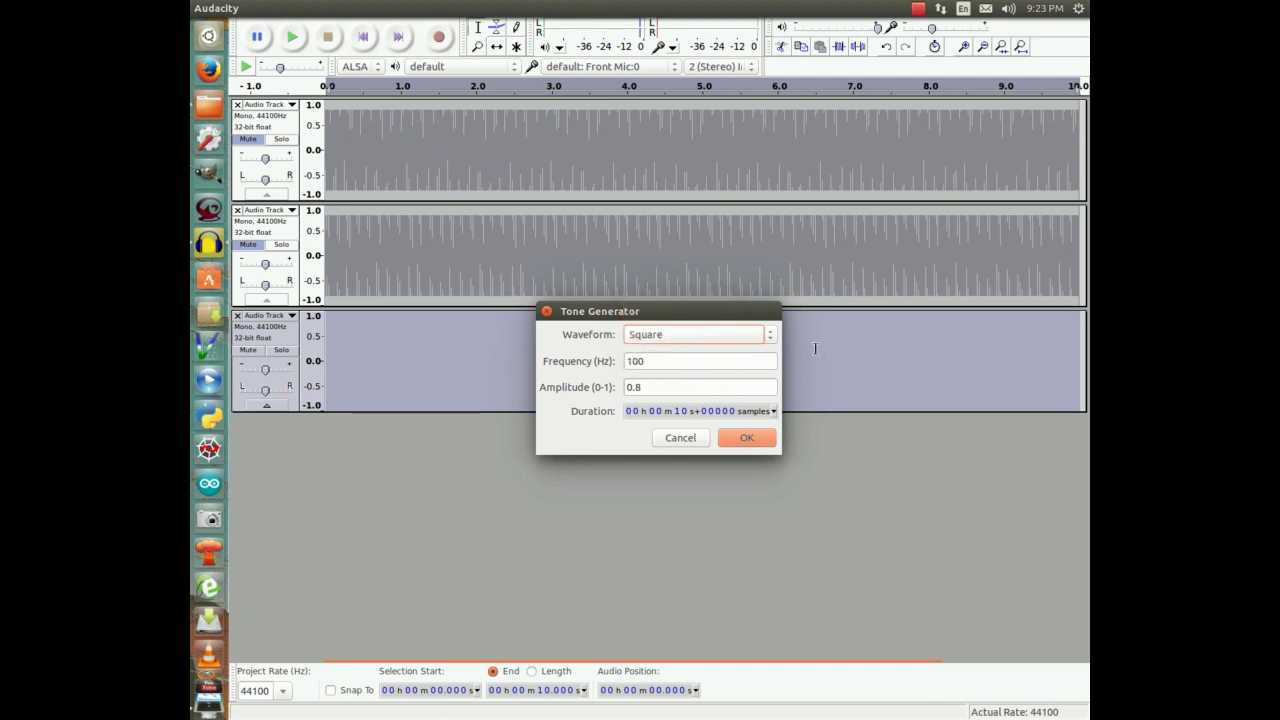
pyautogui.click(744, 441)
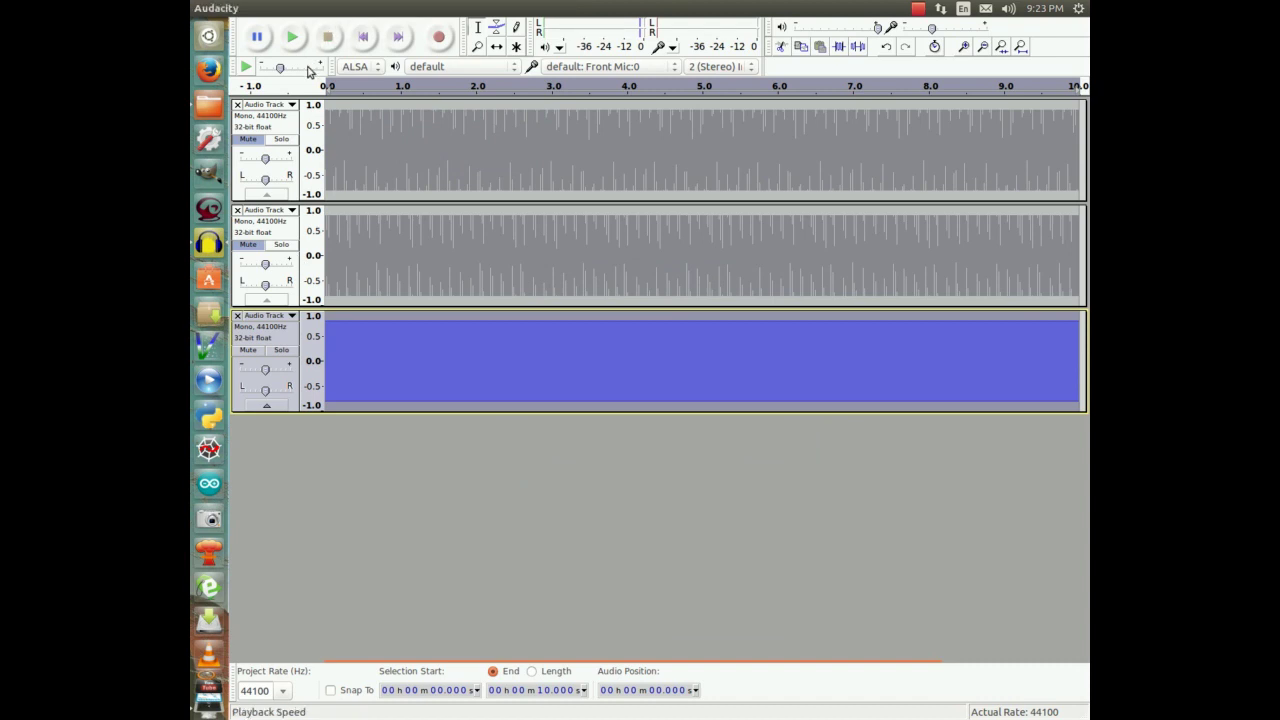
pyautogui.click(292, 37)
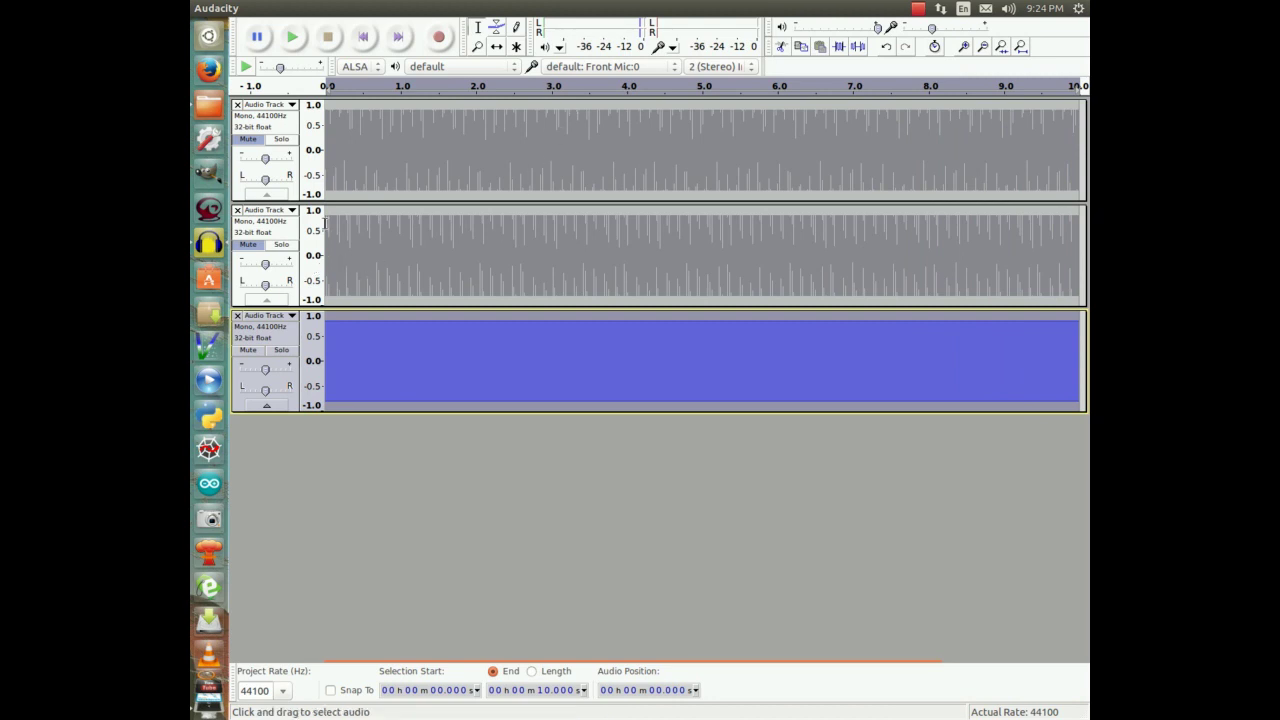
# Mute the square tone track and add a fourth mono audio track below it
pyautogui.click(244, 350)
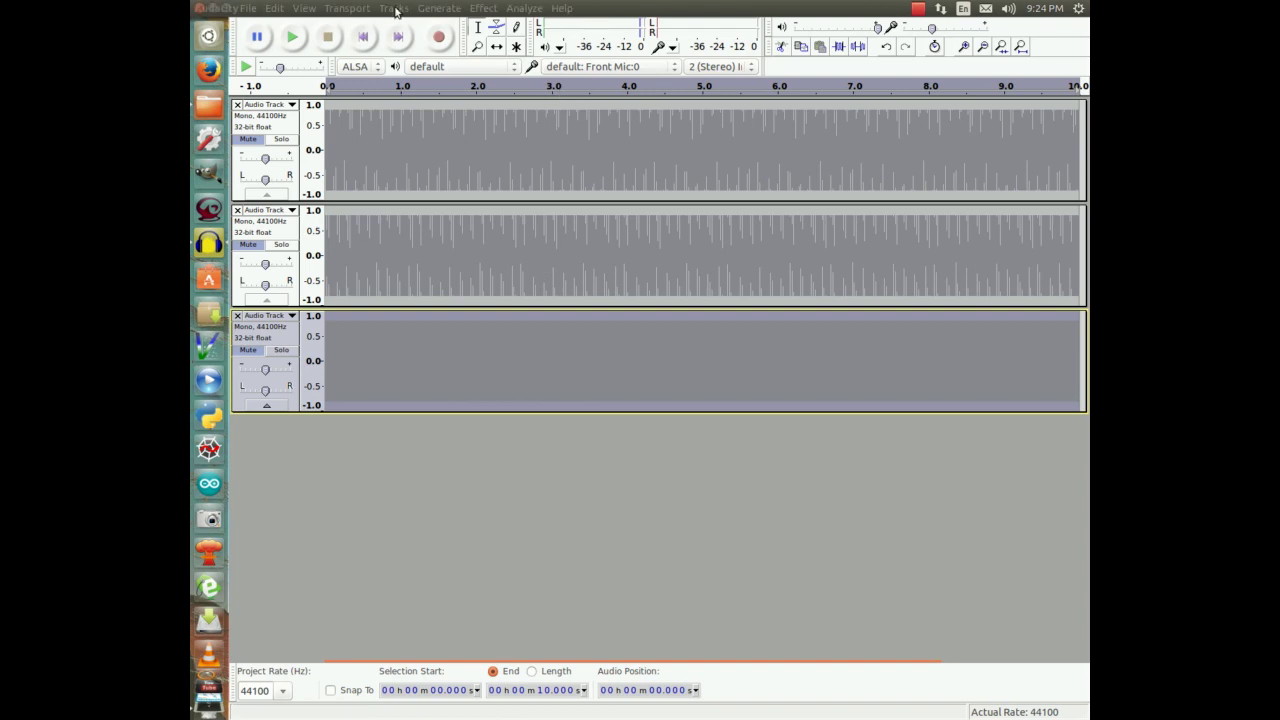
pyautogui.click(396, 9)
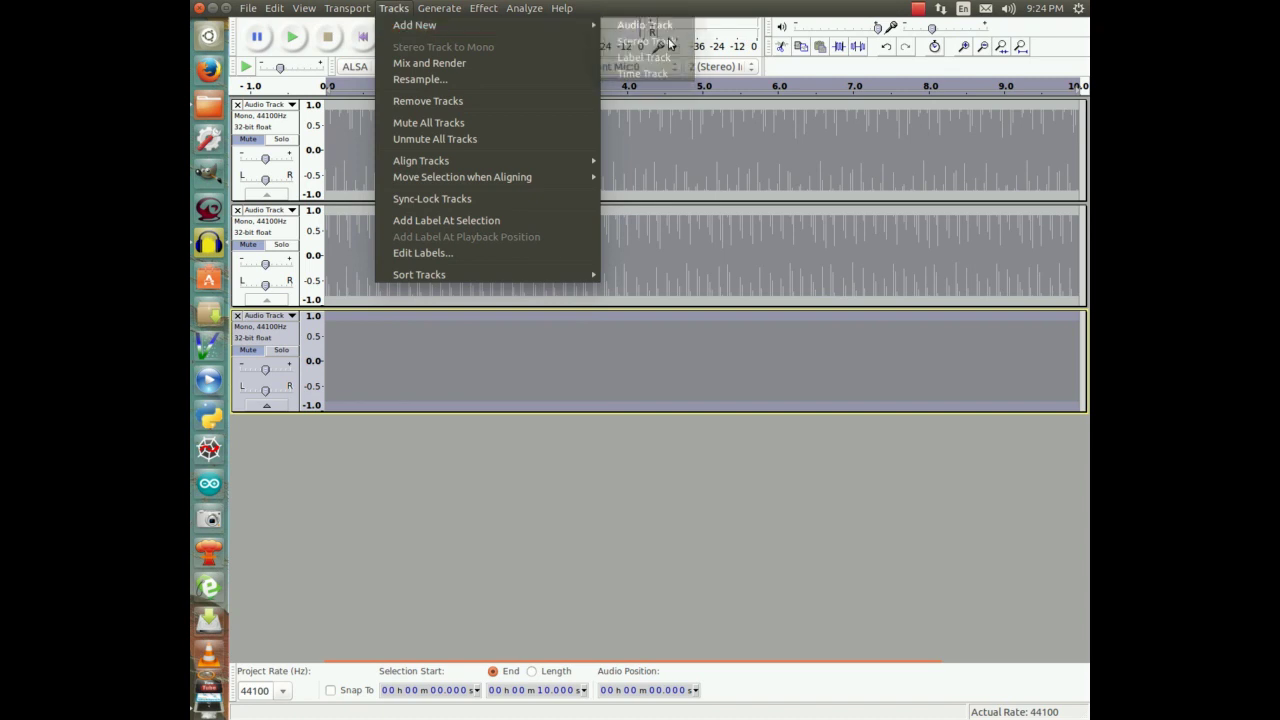
pyautogui.moveTo(595, 26)
pyautogui.click(635, 27)
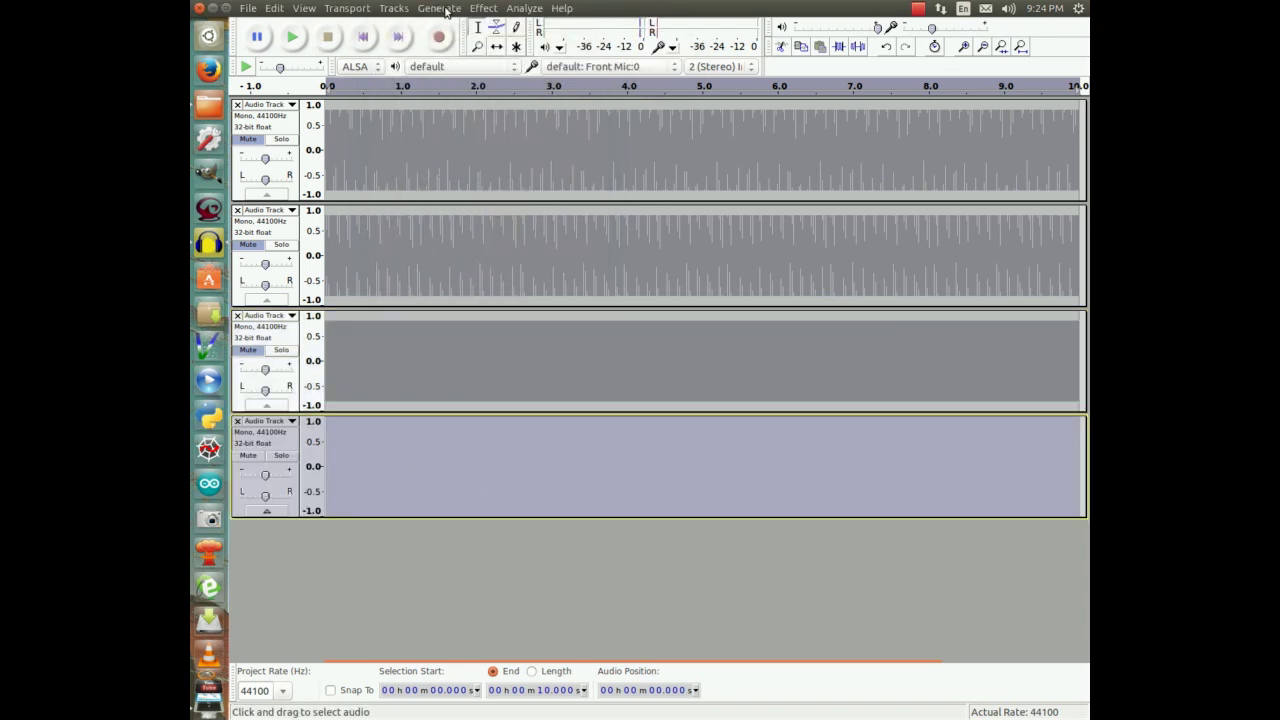
# Generate a 10-second "Square, no alias" tone at 100 Hz with amplitude 0.8 in the fourth track and play it
pyautogui.click(446, 9)
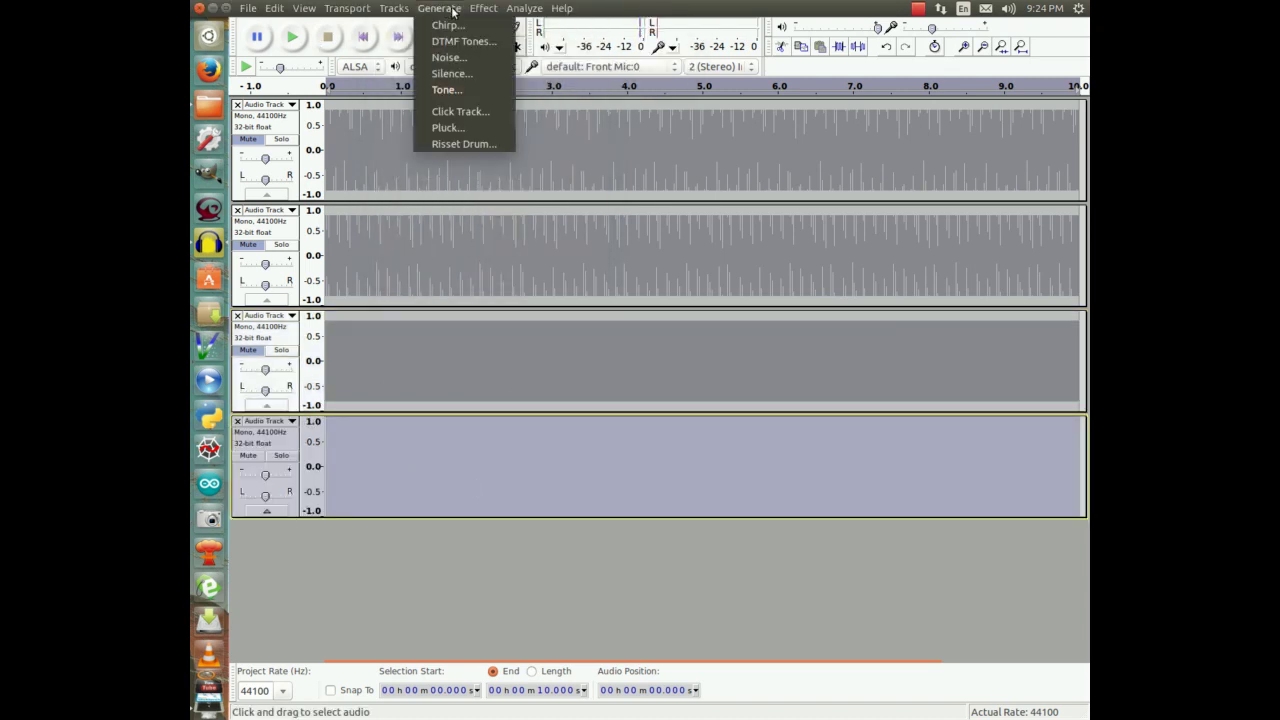
pyautogui.click(452, 92)
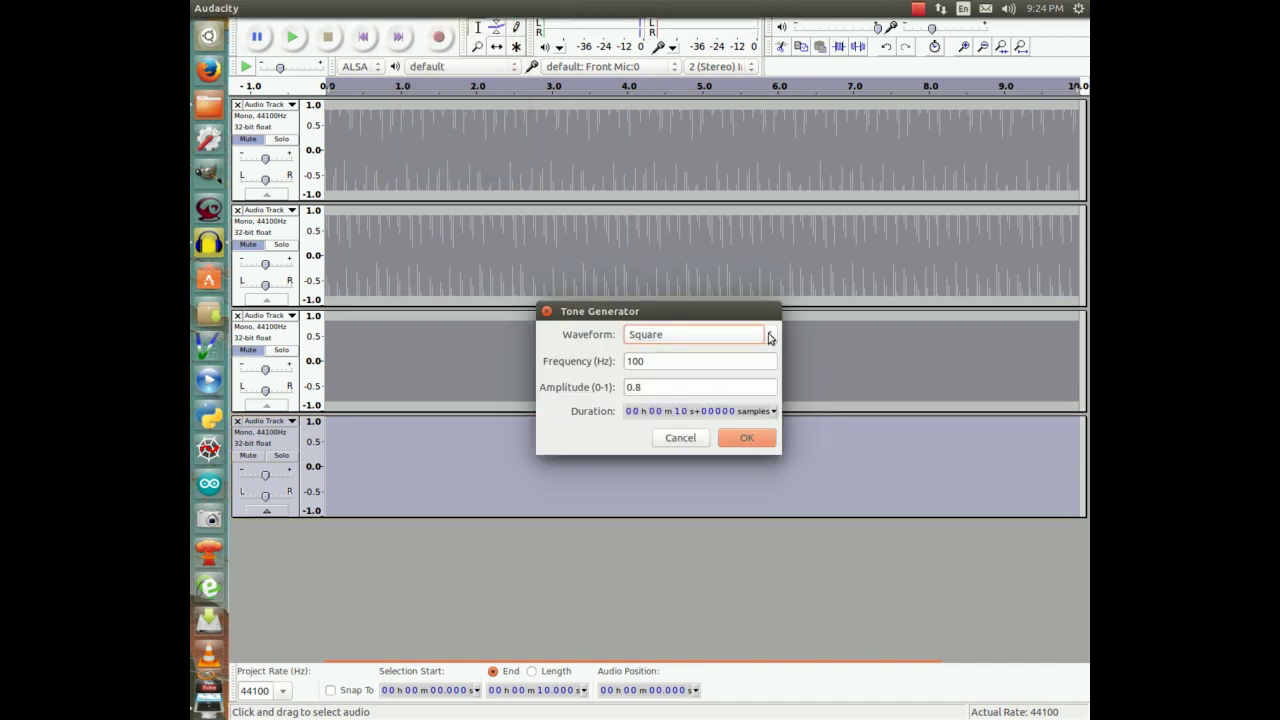
pyautogui.click(770, 337)
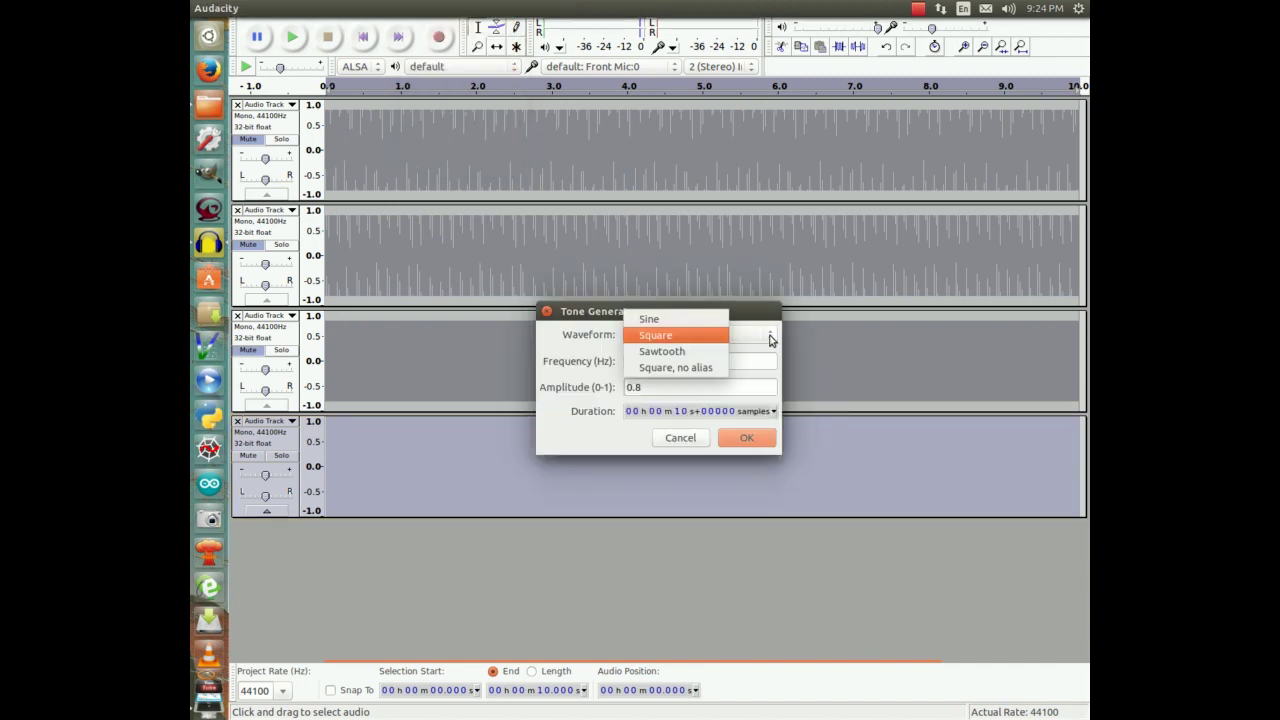
pyautogui.click(688, 369)
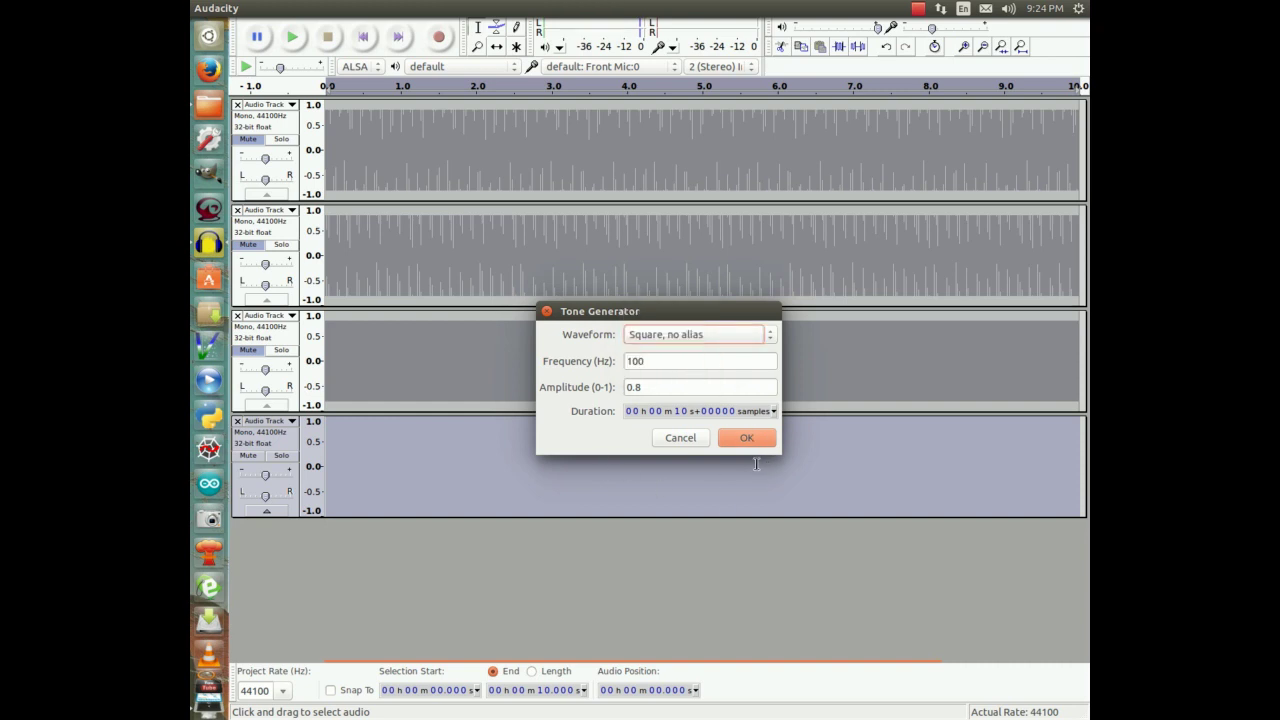
pyautogui.click(746, 441)
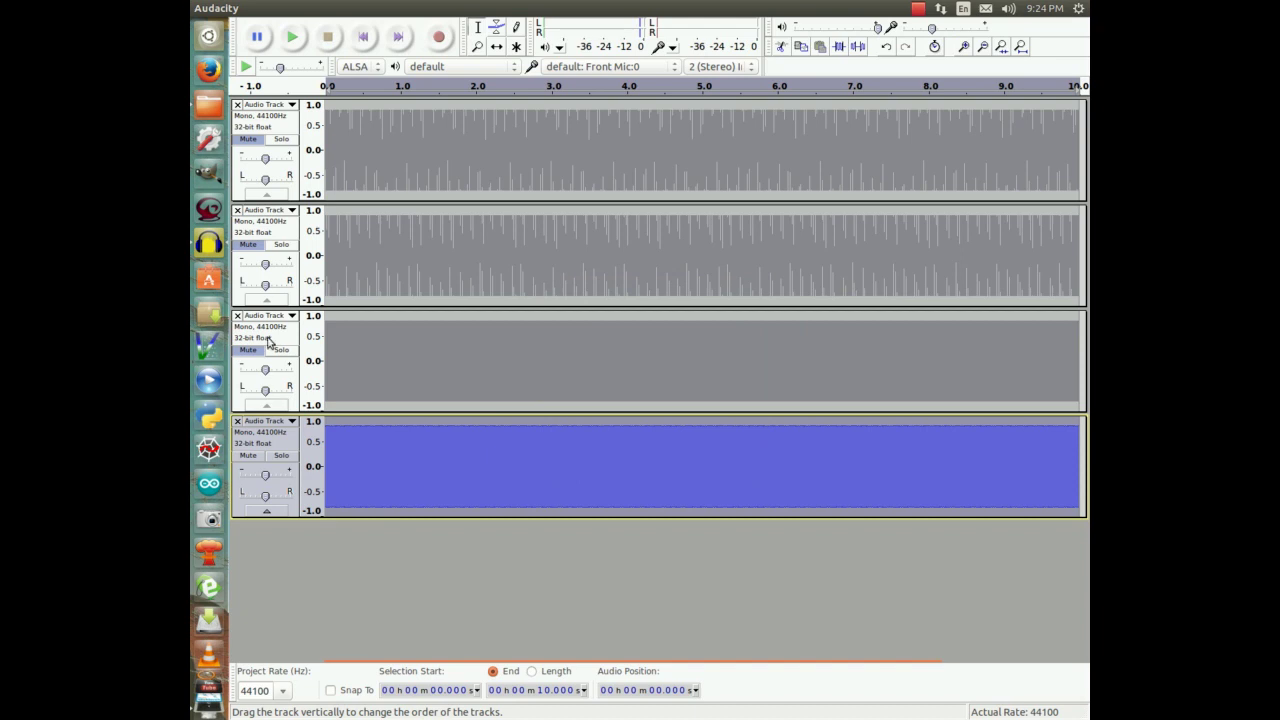
pyautogui.click(294, 40)
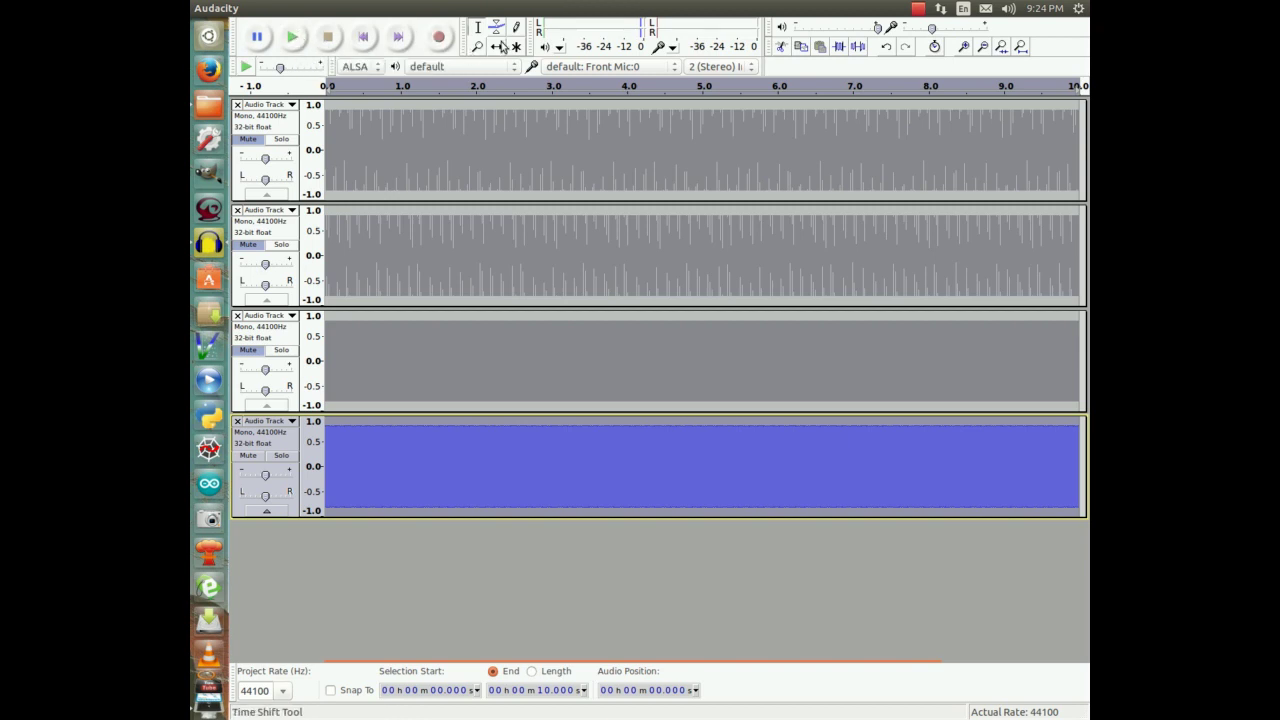
# Zoom in on the four waveforms around 4.995 s to compare their shapes and the edges of the two square waves
pyautogui.click(970, 48)
pyautogui.click(970, 48)
pyautogui.click(970, 48)
pyautogui.click(970, 48)
pyautogui.click(970, 48)
pyautogui.click(970, 48)
pyautogui.click(970, 48)
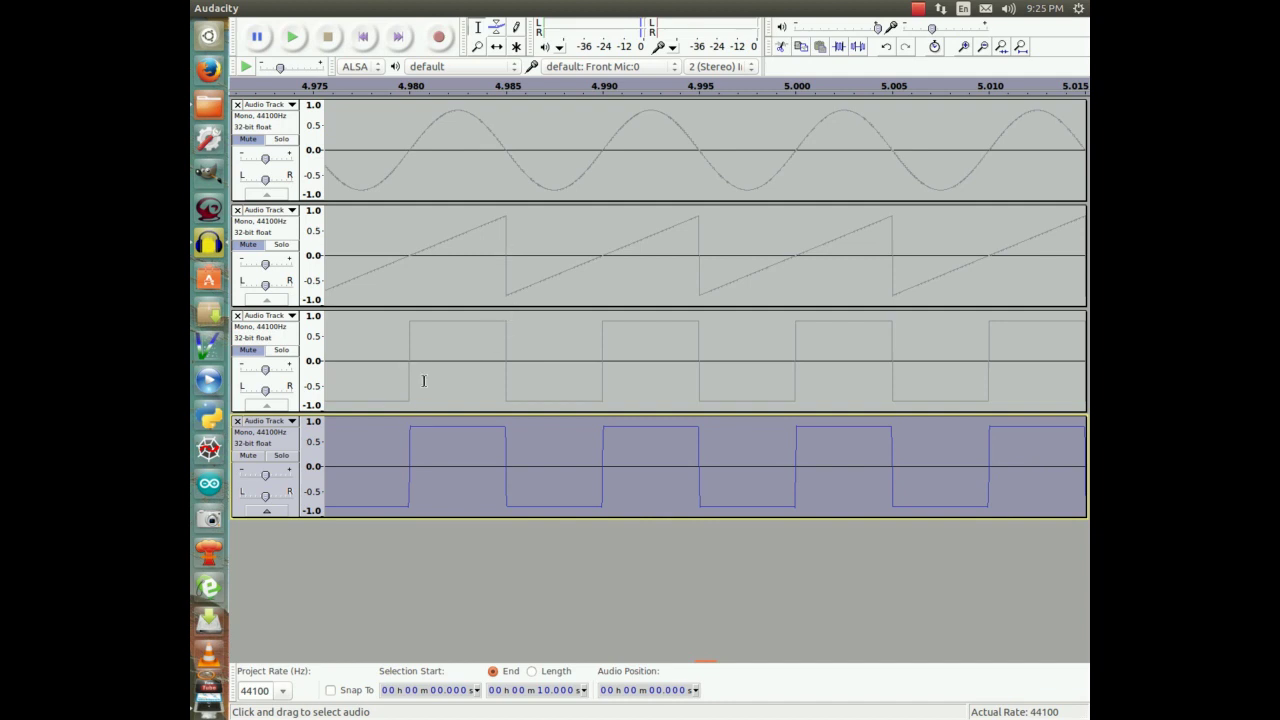
pyautogui.click(962, 47)
pyautogui.click(962, 47)
pyautogui.click(962, 47)
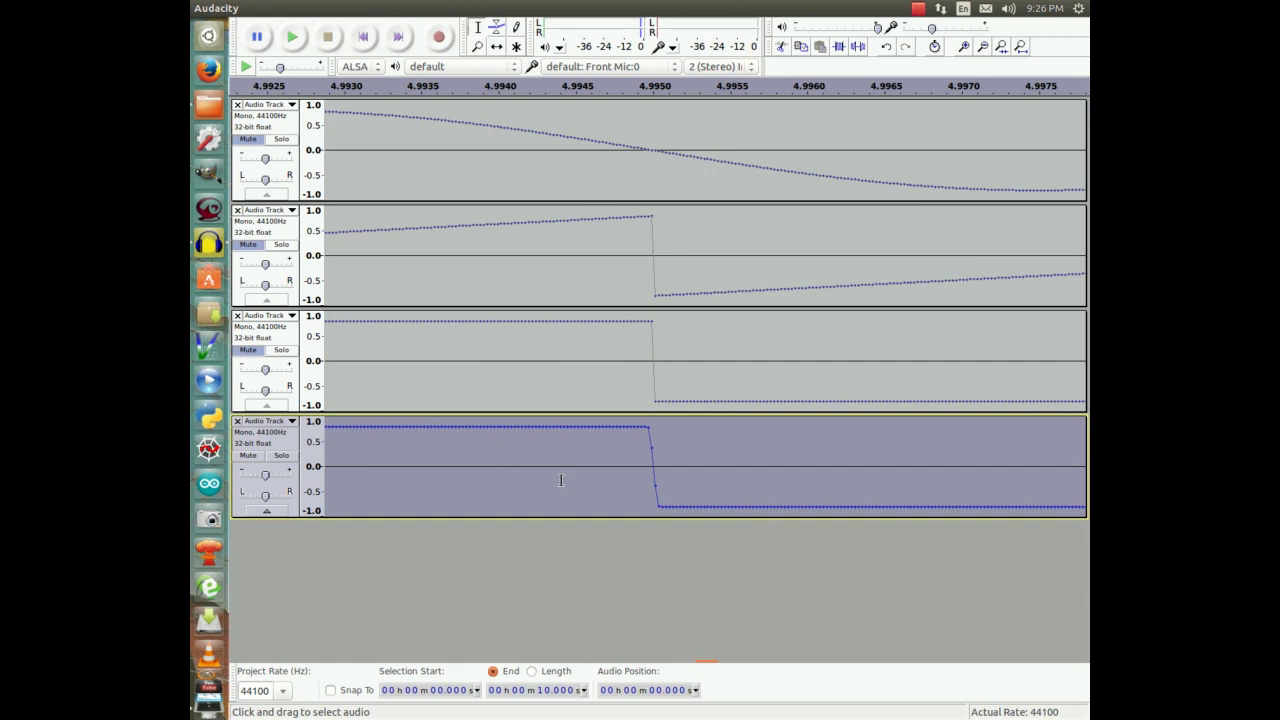
pyautogui.click(922, 11)
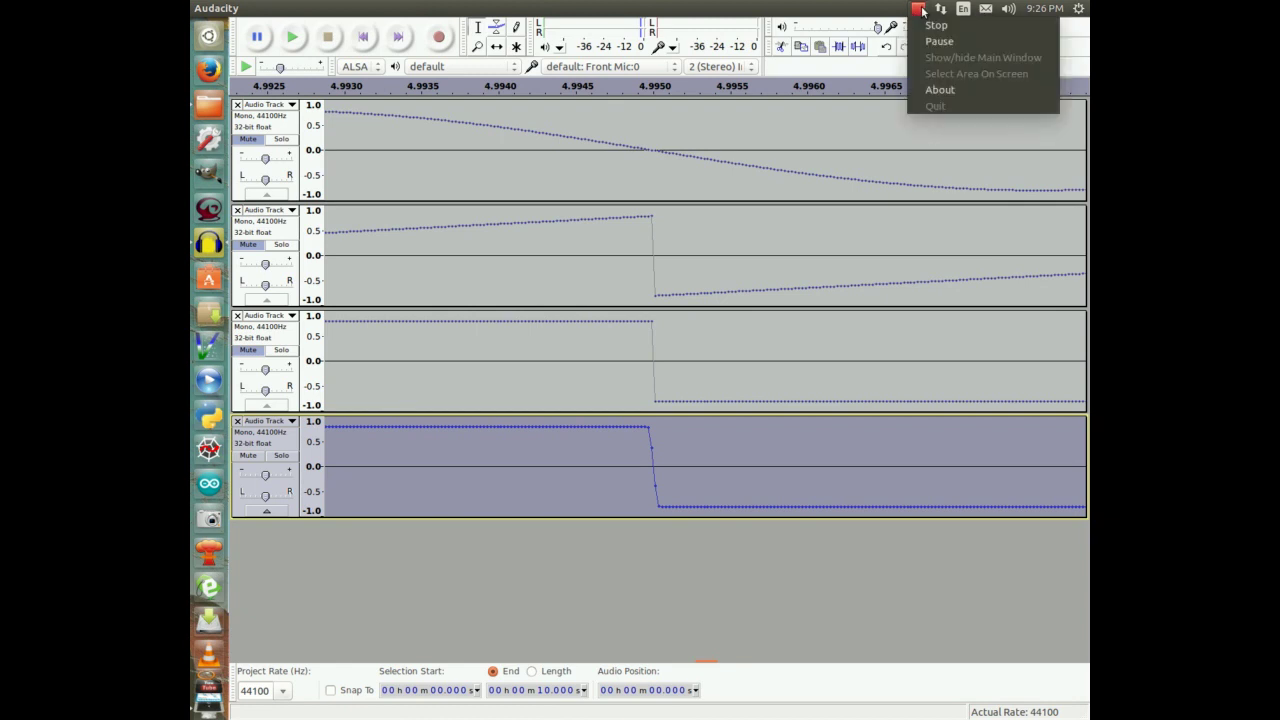
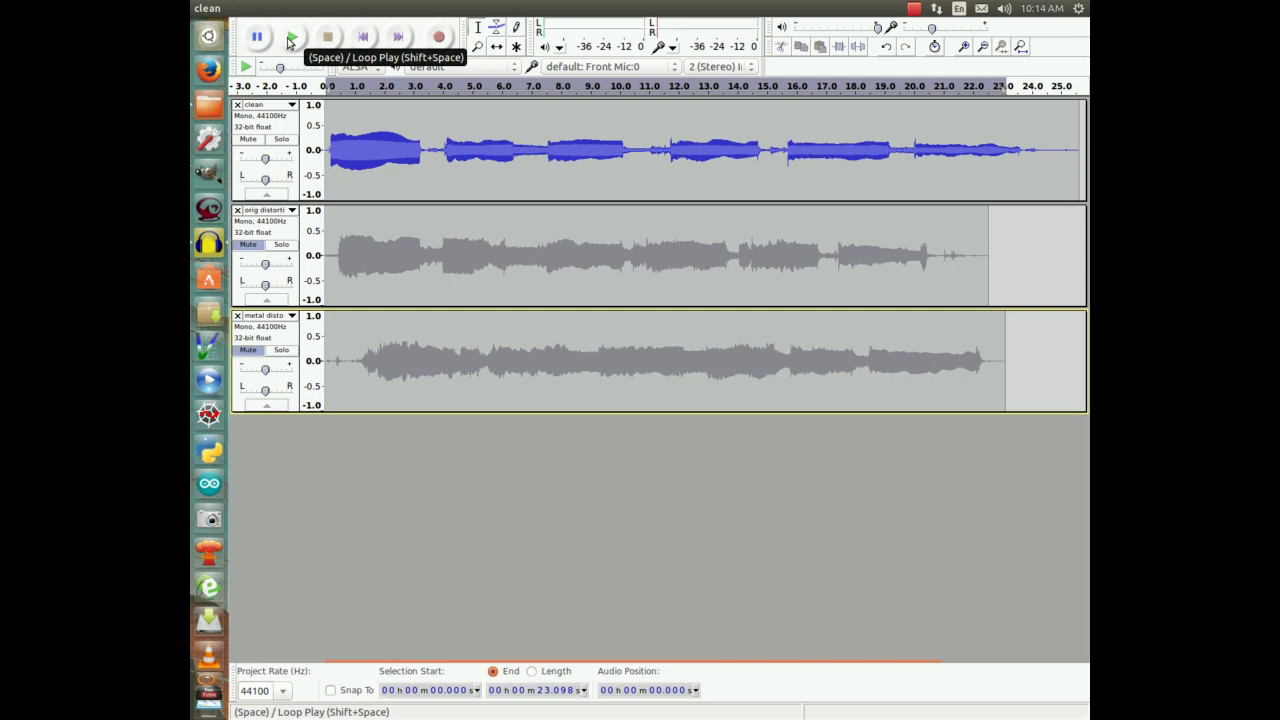
# Play the clean track and remove it from the project
pyautogui.click(293, 38)
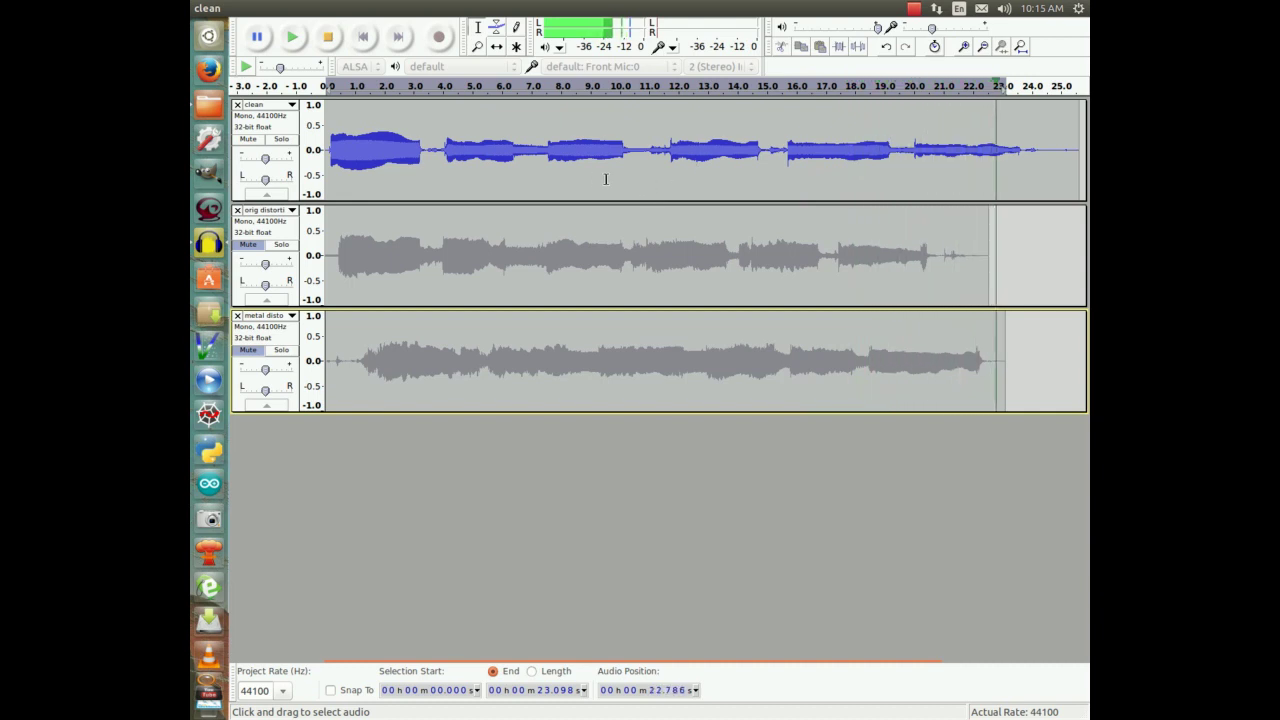
pyautogui.click(237, 105)
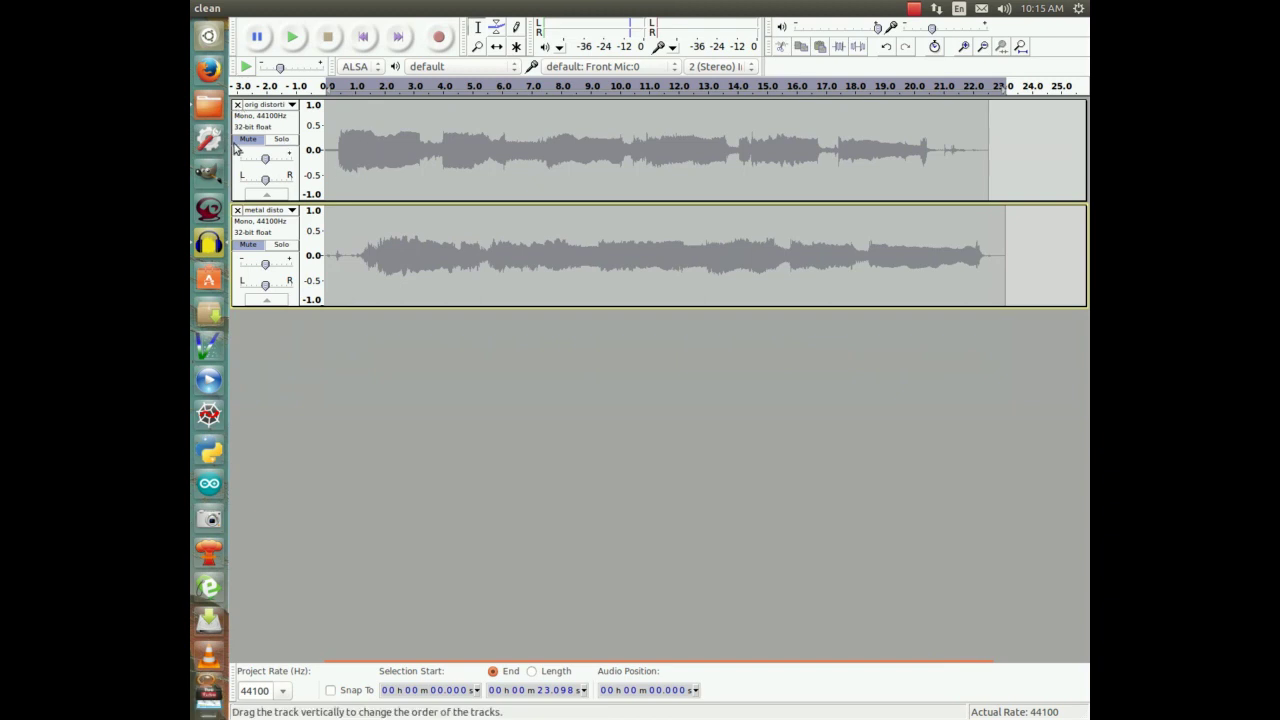
# Unmute the original distortion track and play it
pyautogui.click(245, 147)
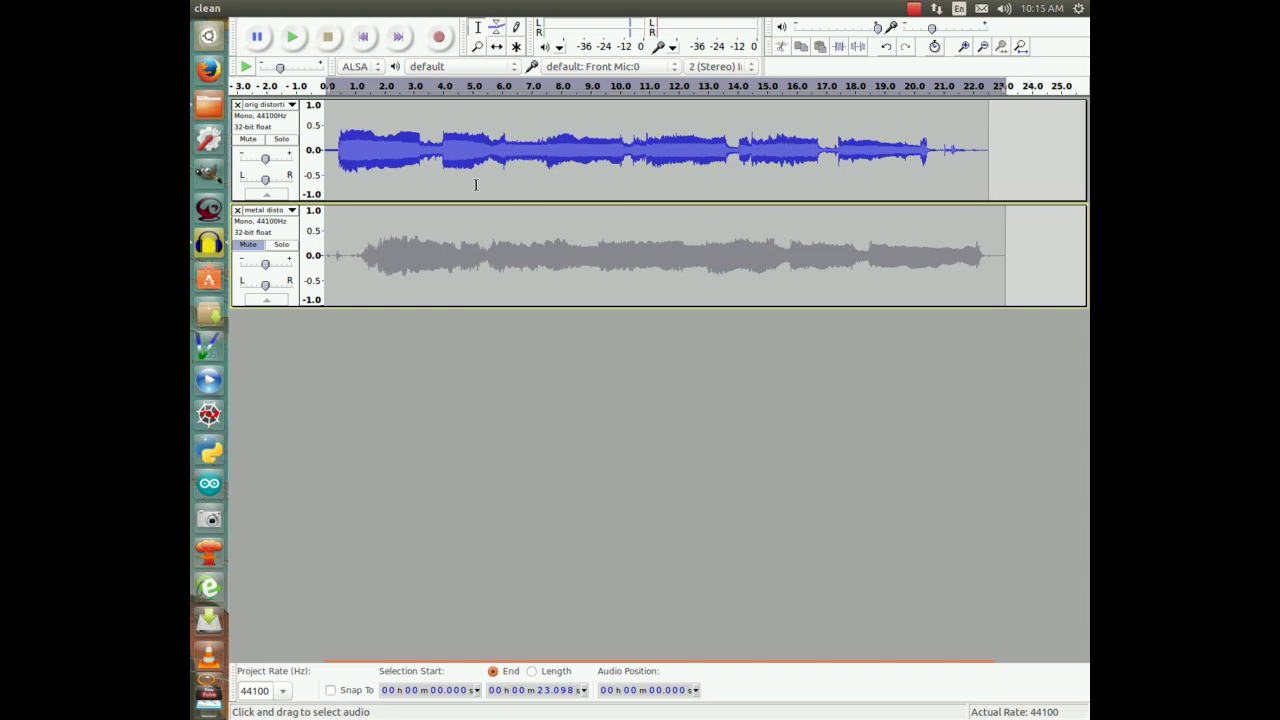
pyautogui.click(291, 38)
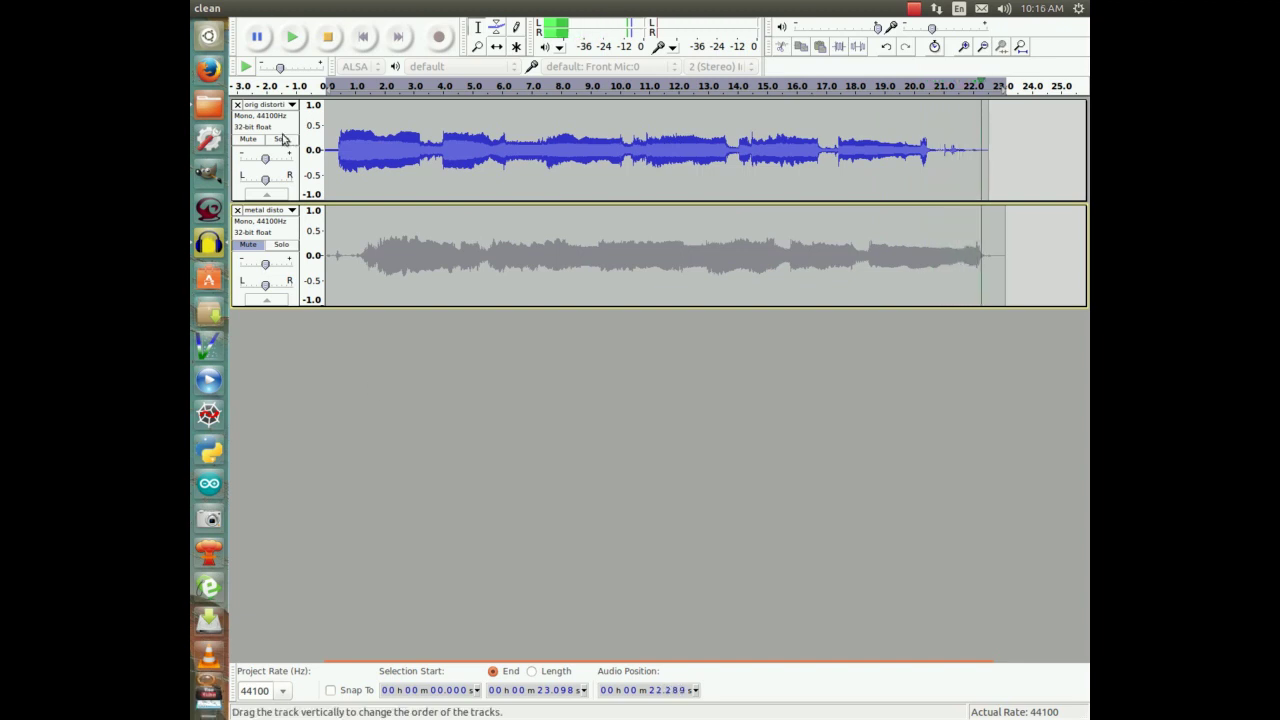
# Mute the original distortion track, and unmute and play the metal distortion track
pyautogui.click(248, 139)
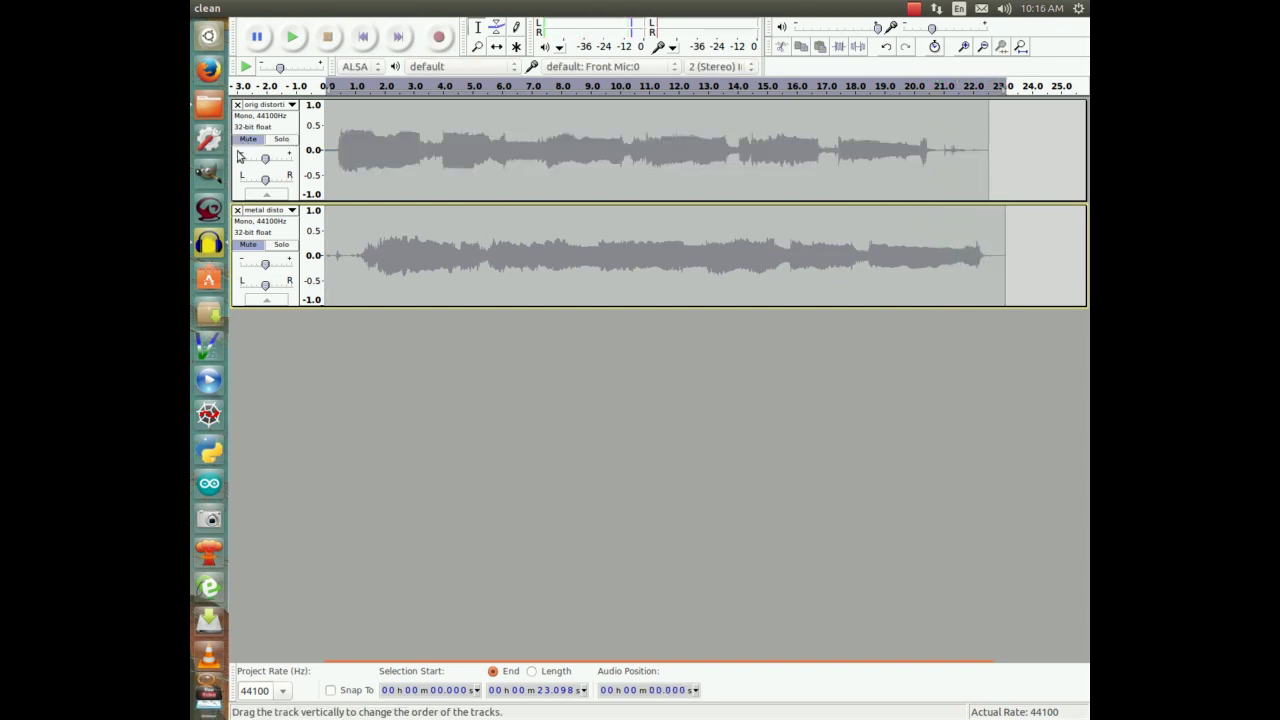
pyautogui.click(248, 245)
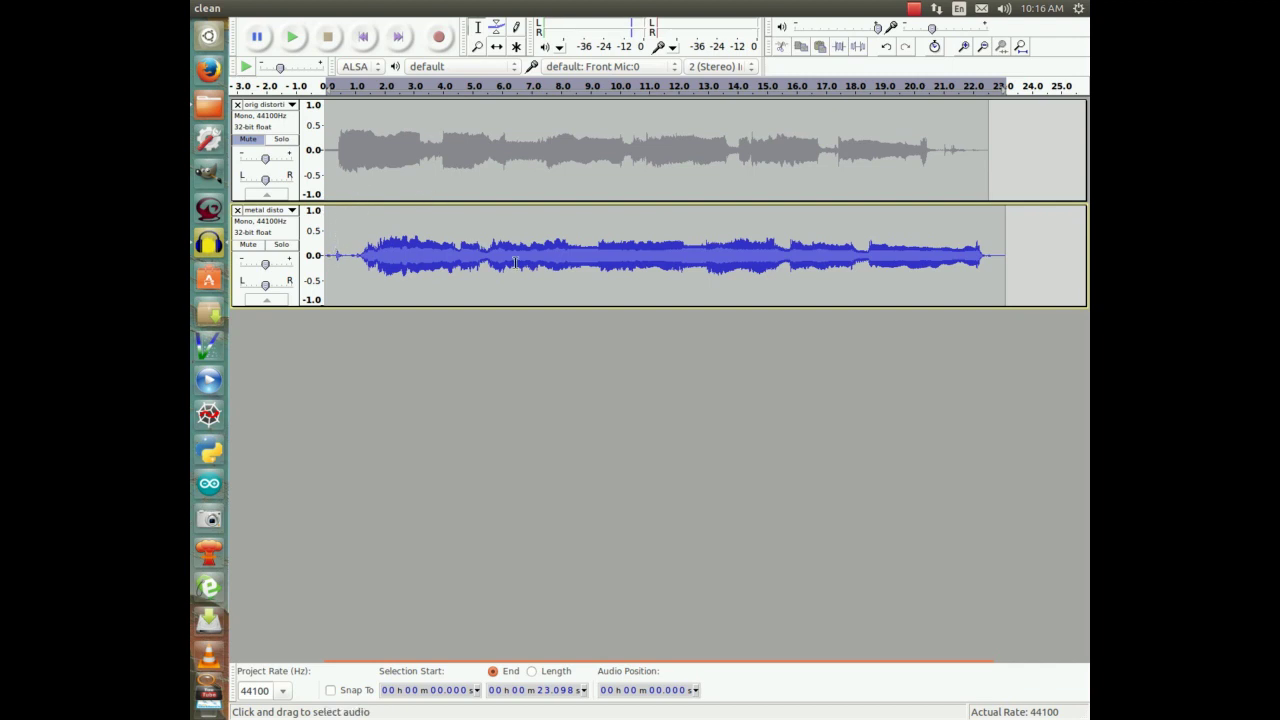
pyautogui.click(292, 38)
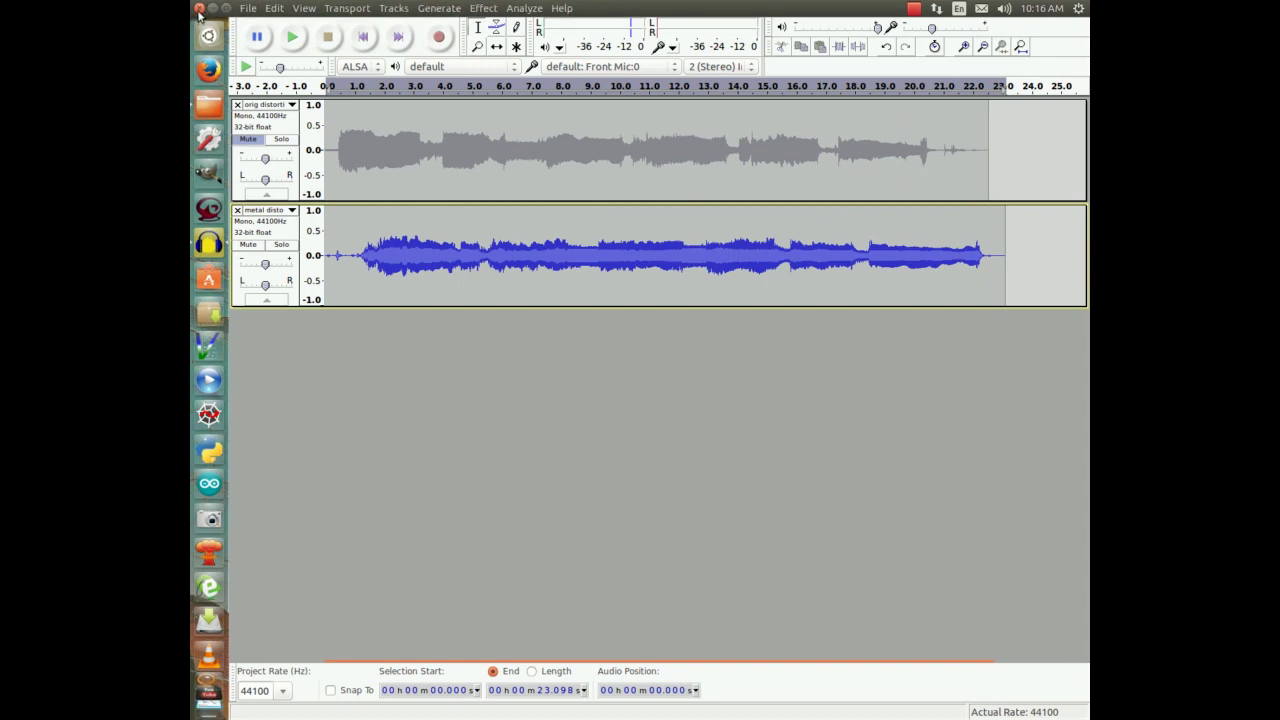
# Close the distortion project without saving changes and open 500 Hz.aup from the fourier 3 folder
pyautogui.click(199, 9)
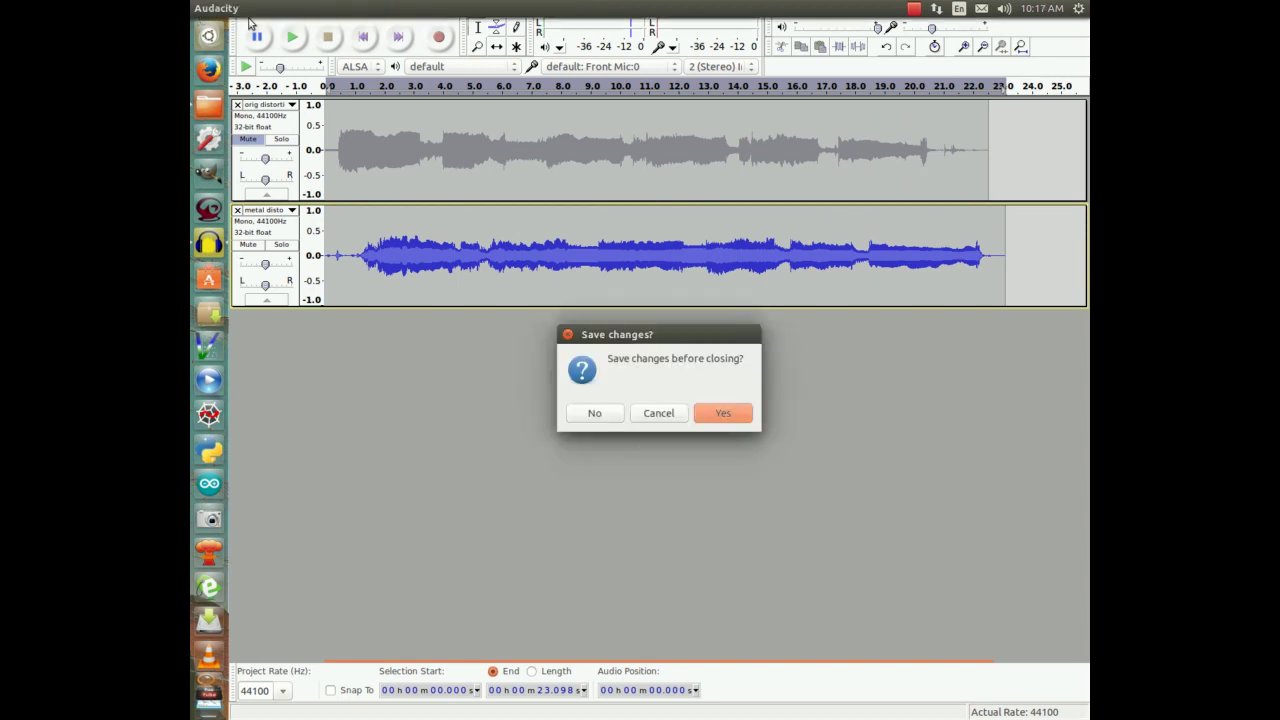
pyautogui.click(595, 415)
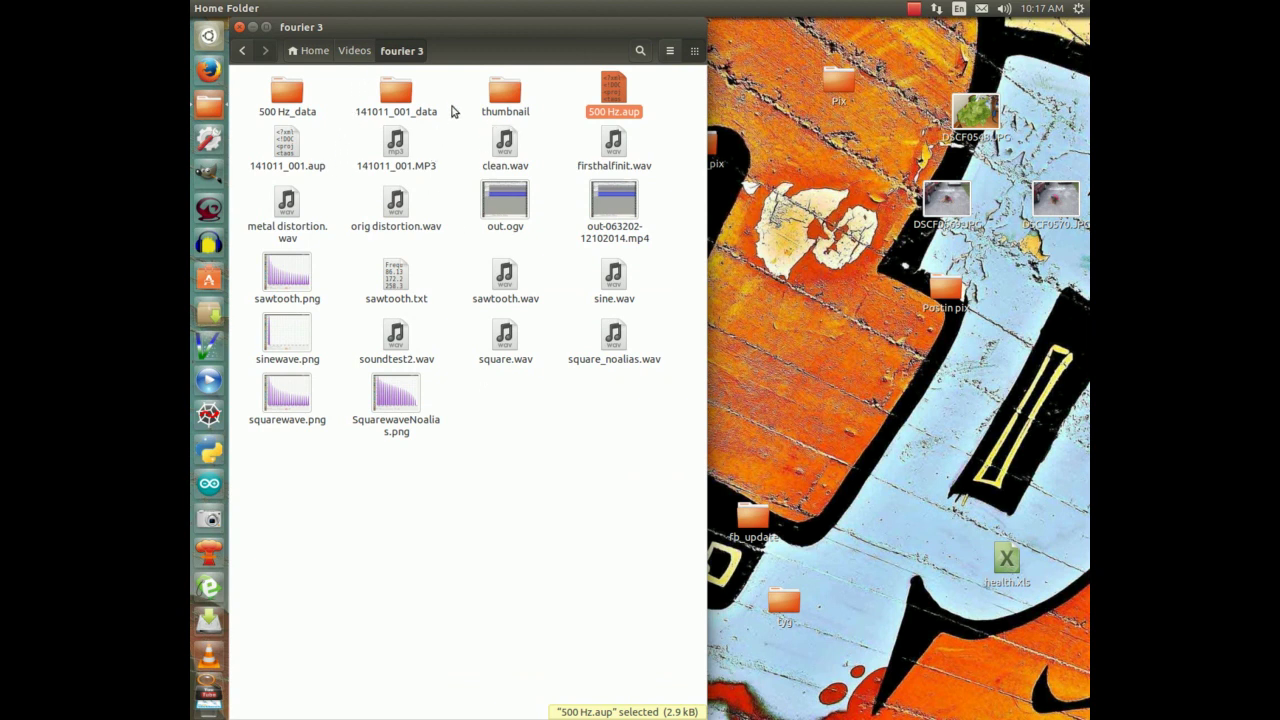
pyautogui.doubleClick(615, 95)
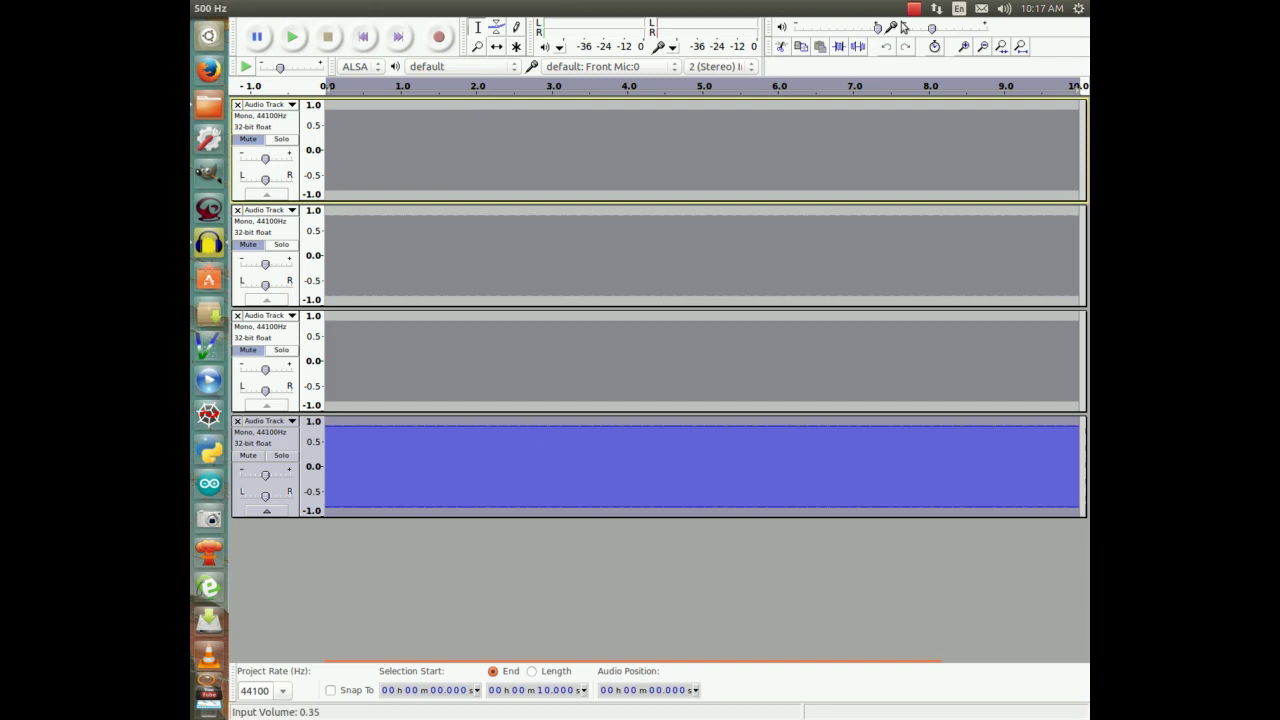
# Zoom in on the four 500 Hz tracks until their individual wave cycles can be compared
pyautogui.click(964, 47)
pyautogui.click(964, 47)
pyautogui.click(964, 47)
pyautogui.click(964, 47)
pyautogui.click(964, 47)
pyautogui.click(964, 47)
pyautogui.click(964, 47)
pyautogui.click(964, 47)
pyautogui.click(964, 47)
pyautogui.click(964, 47)
pyautogui.click(964, 47)
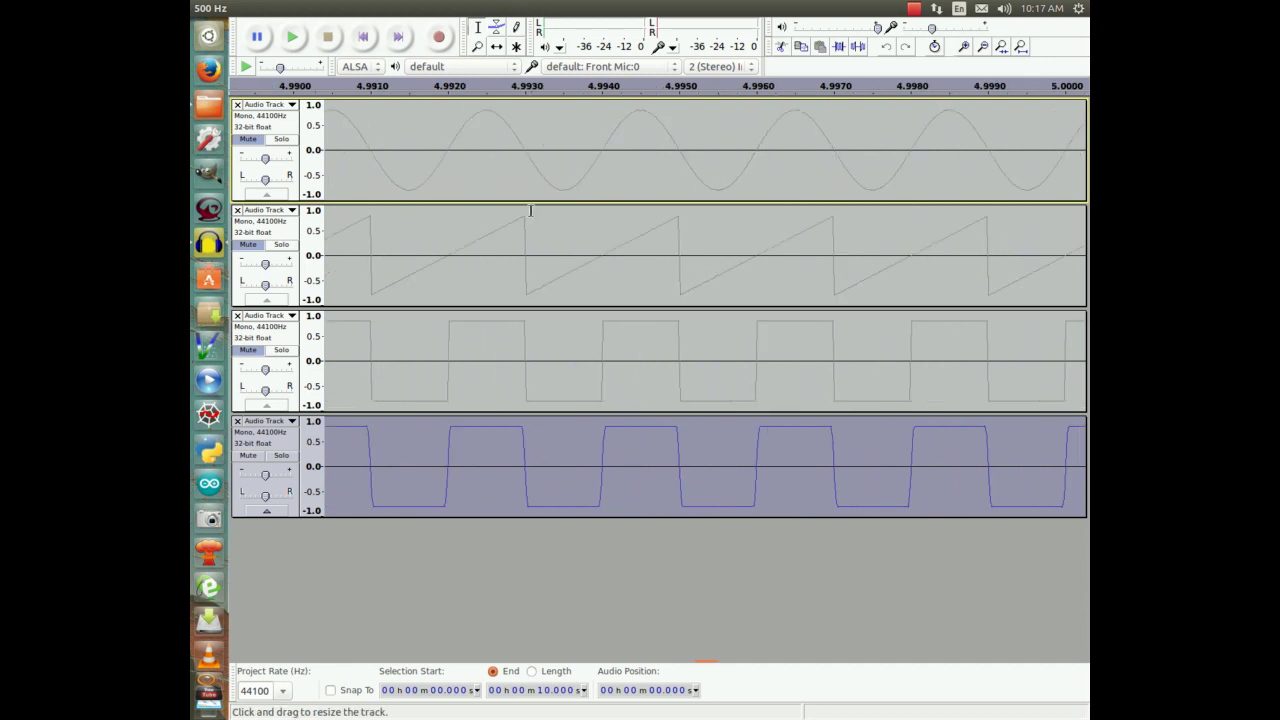
# Make the sine track the only unmuted, selected track and view its frequency spectrum, closing the analysis after inspection
pyautogui.click(245, 457)
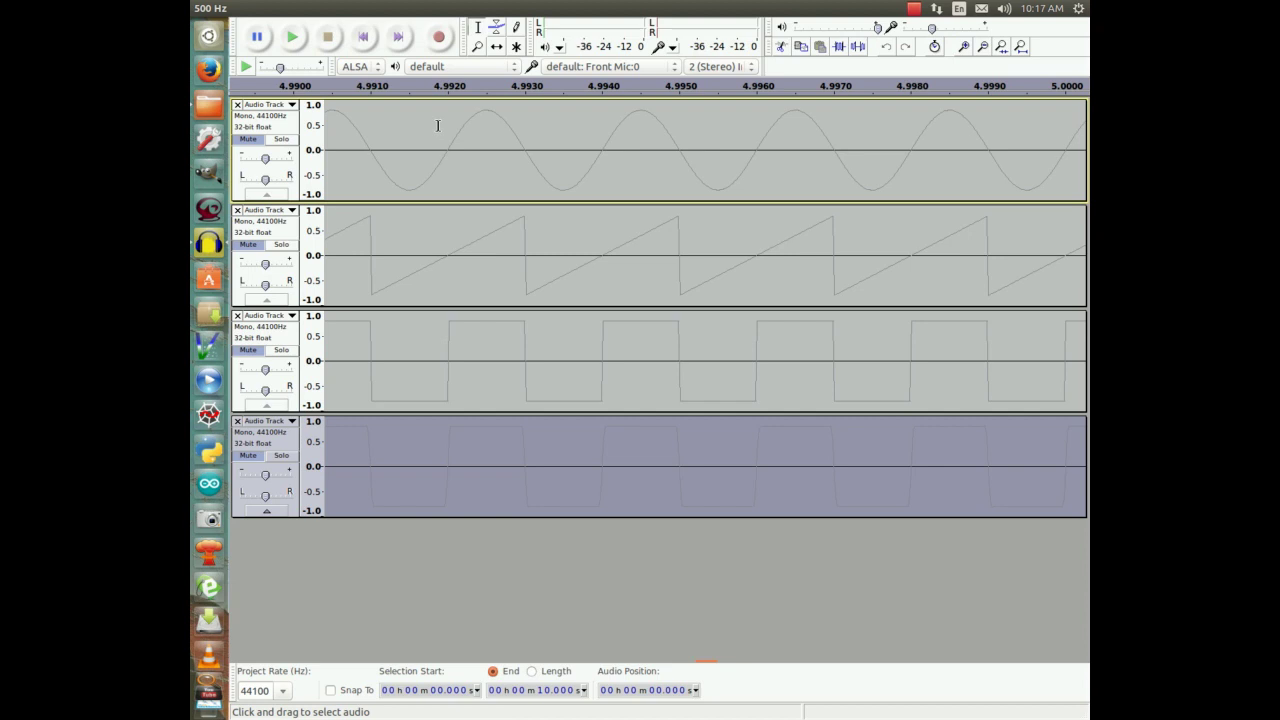
pyautogui.click(241, 138)
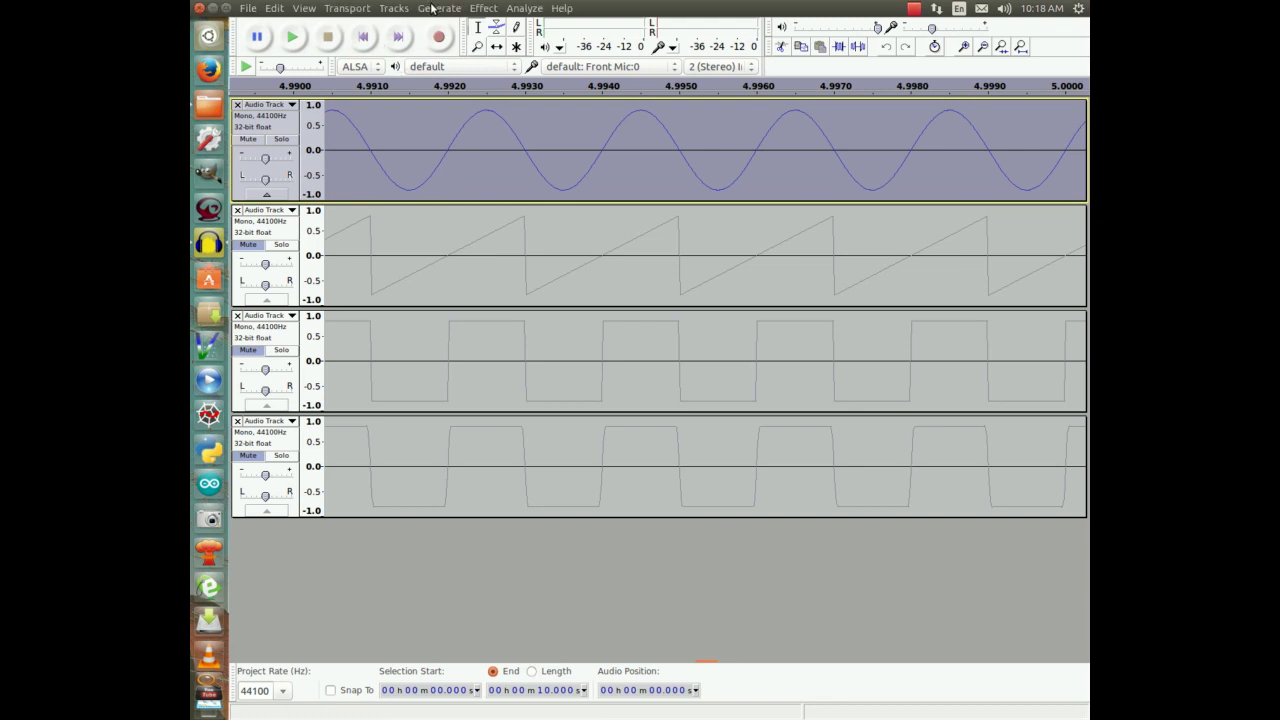
pyautogui.click(526, 10)
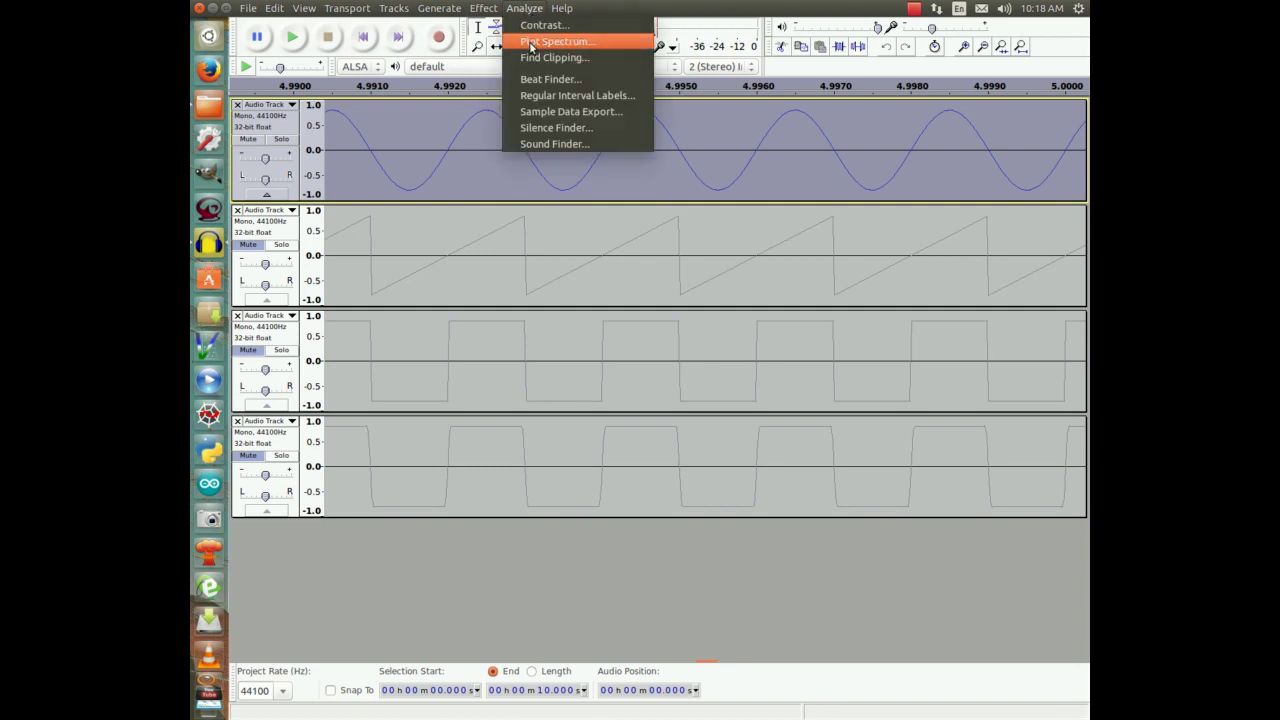
pyautogui.click(530, 42)
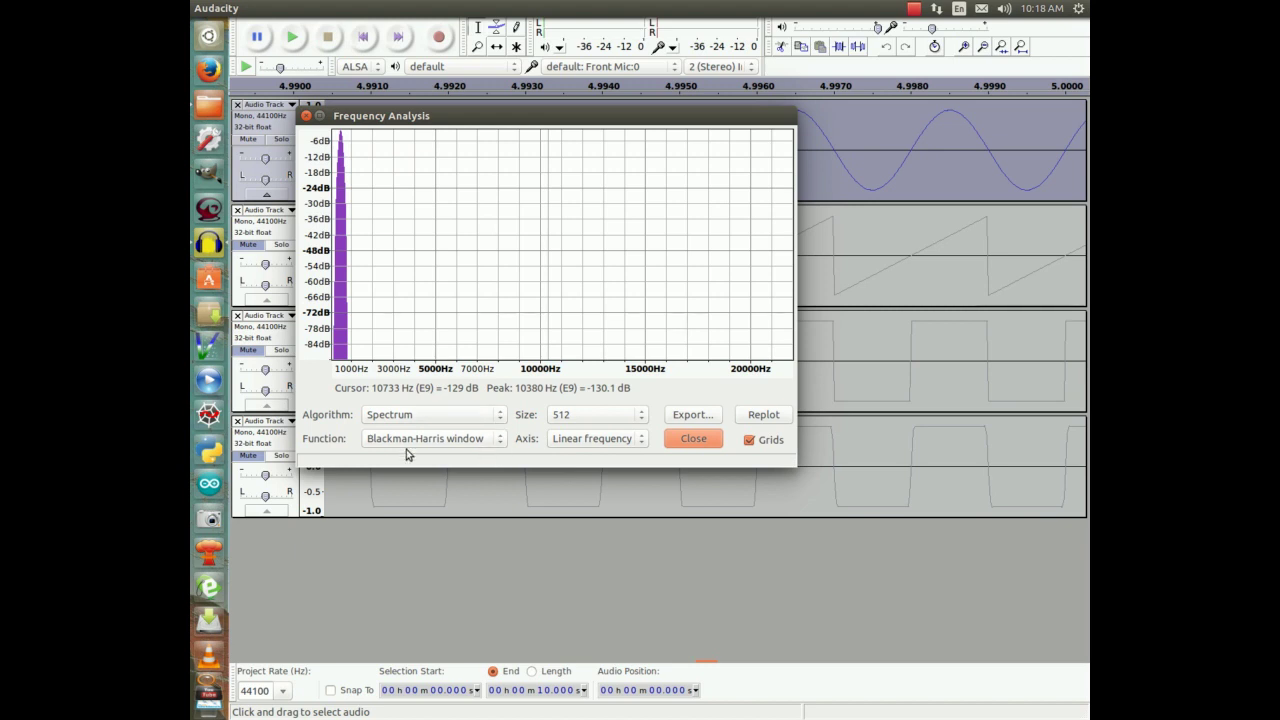
pyautogui.click(694, 441)
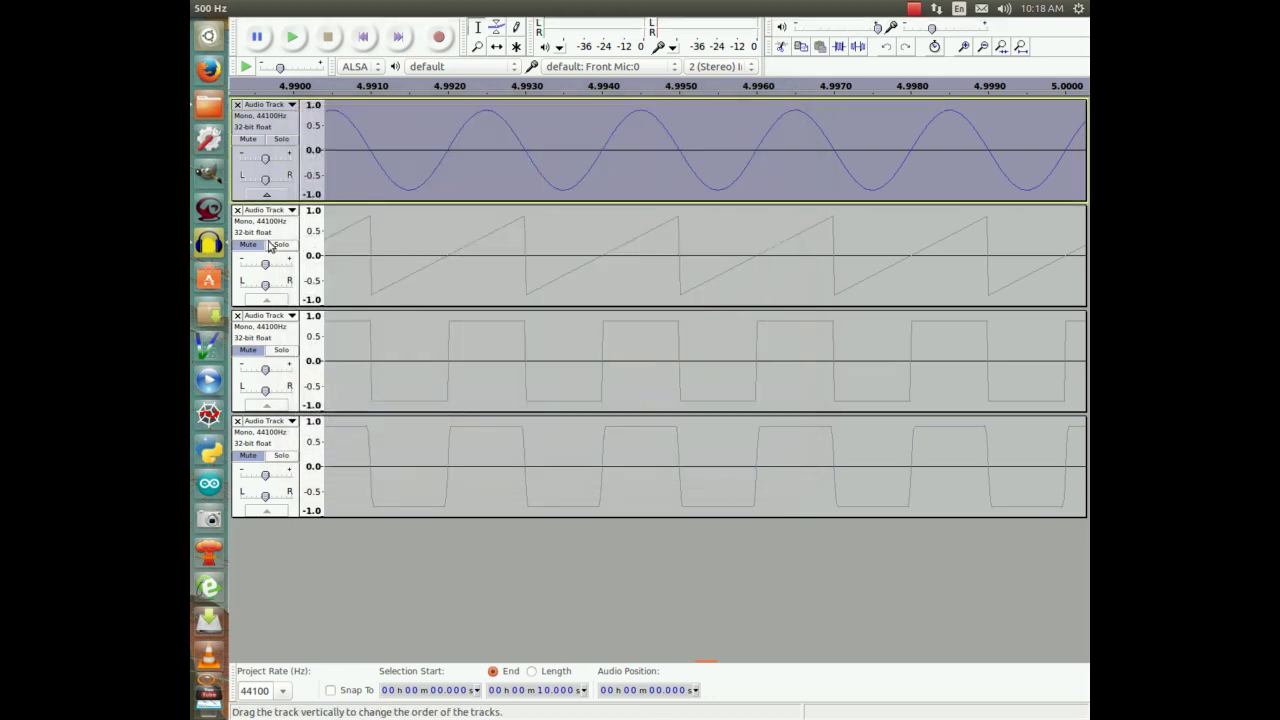
# Make the sawtooth track the only unmuted, selected track and plot its frequency spectrum
pyautogui.click(280, 224)
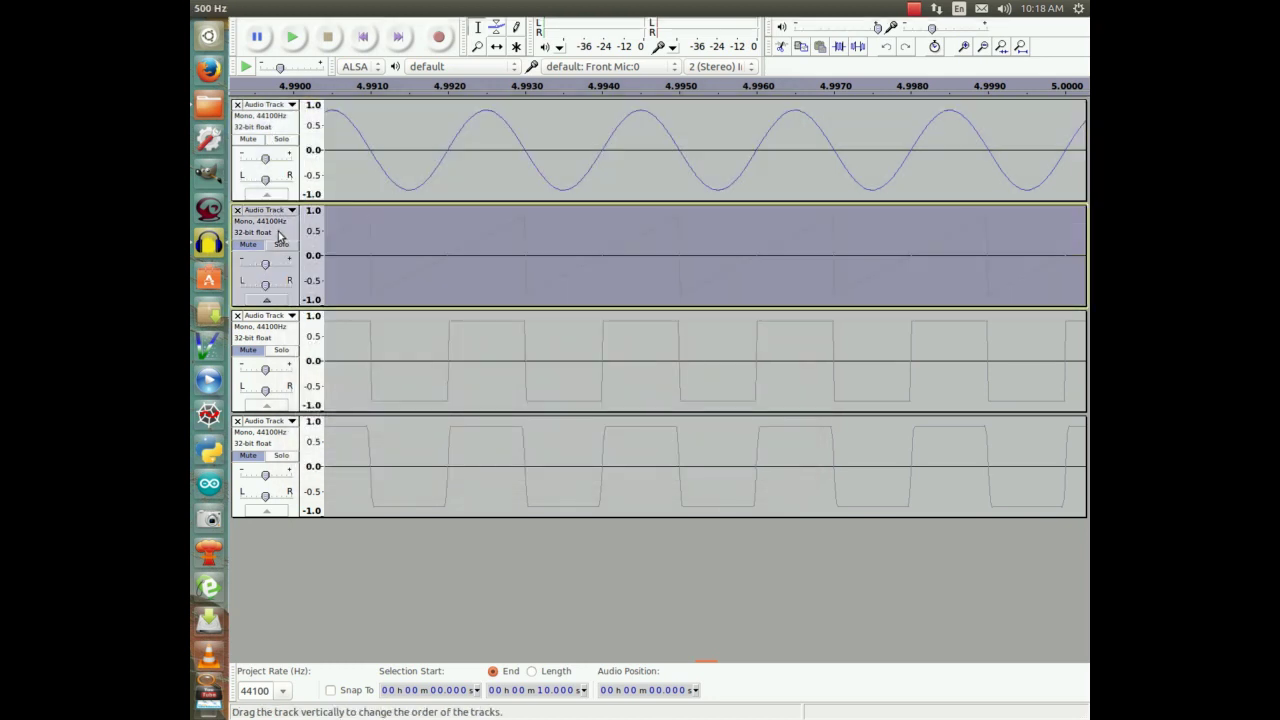
pyautogui.click(248, 140)
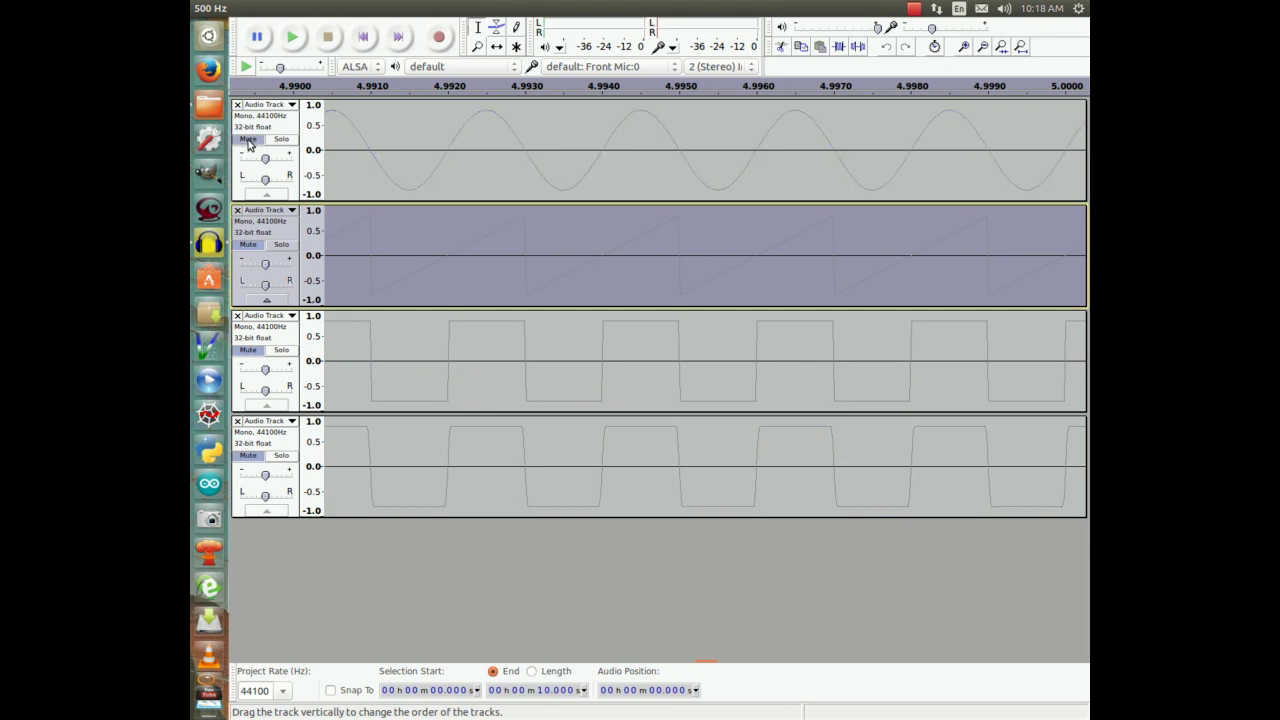
pyautogui.click(243, 245)
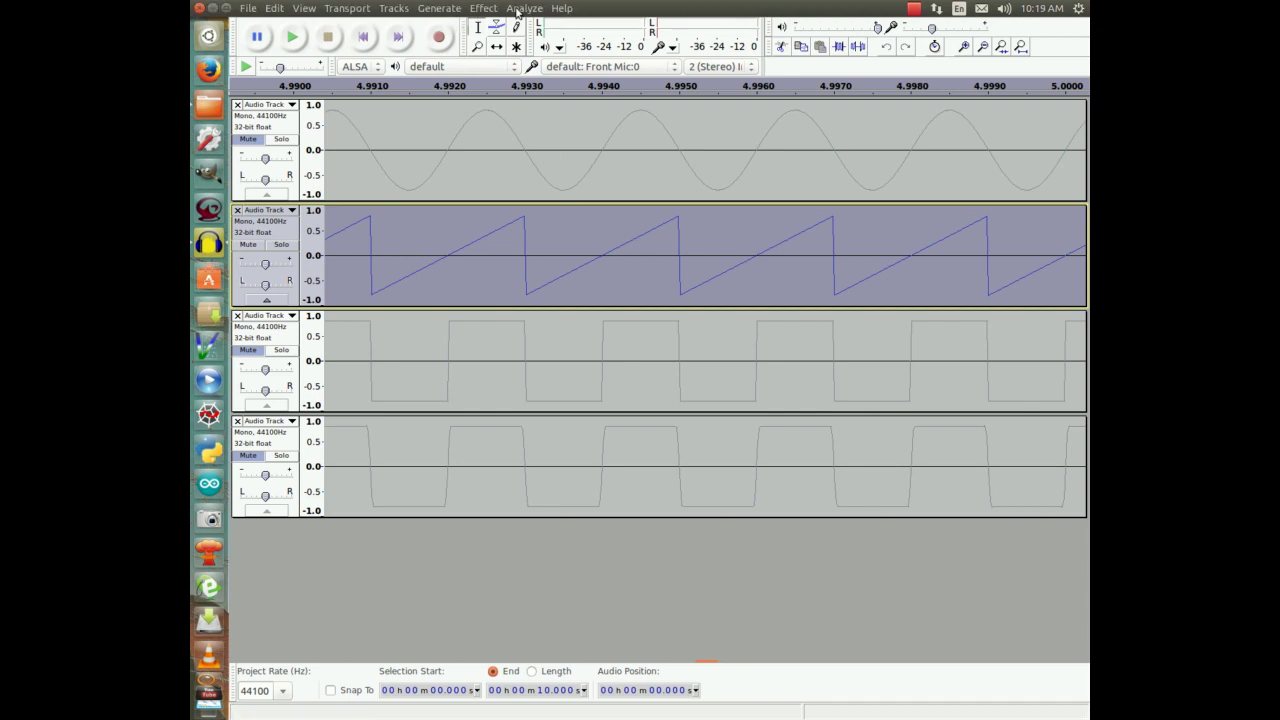
pyautogui.click(520, 9)
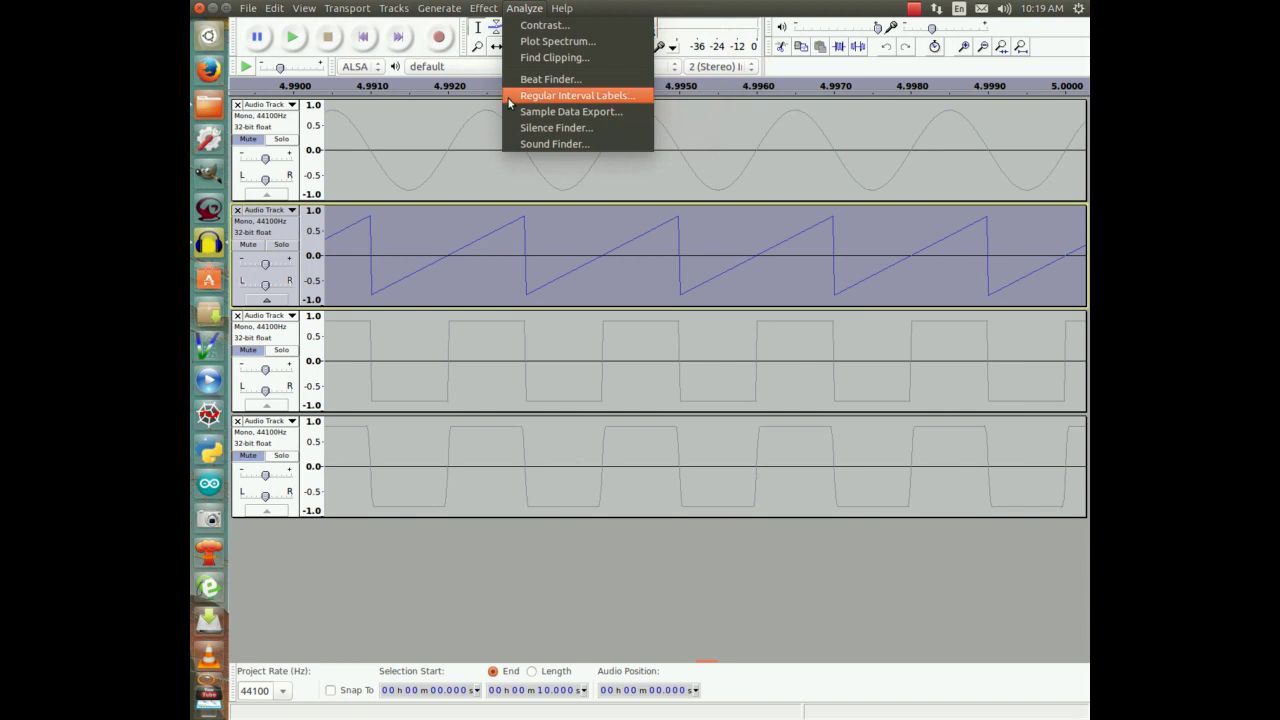
pyautogui.click(527, 42)
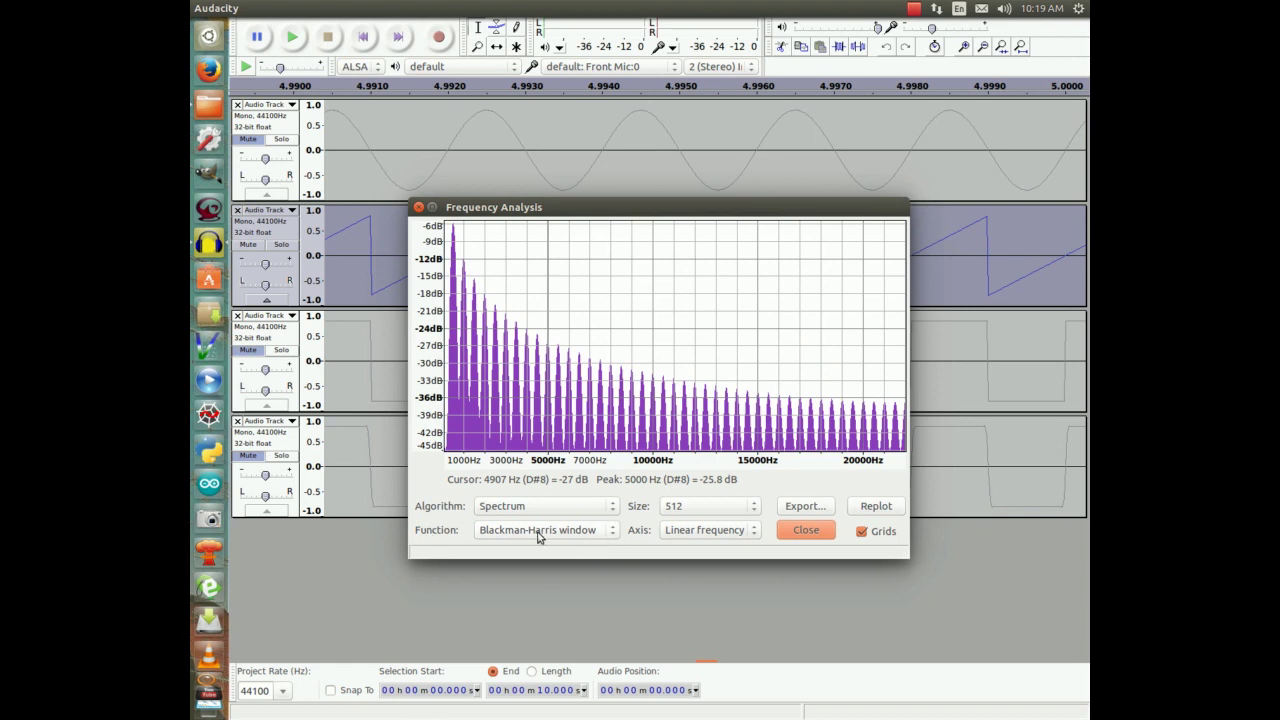
# Replot the sawtooth spectrum with the Rectangular window function and with the Bartlett window function
pyautogui.click(613, 538)
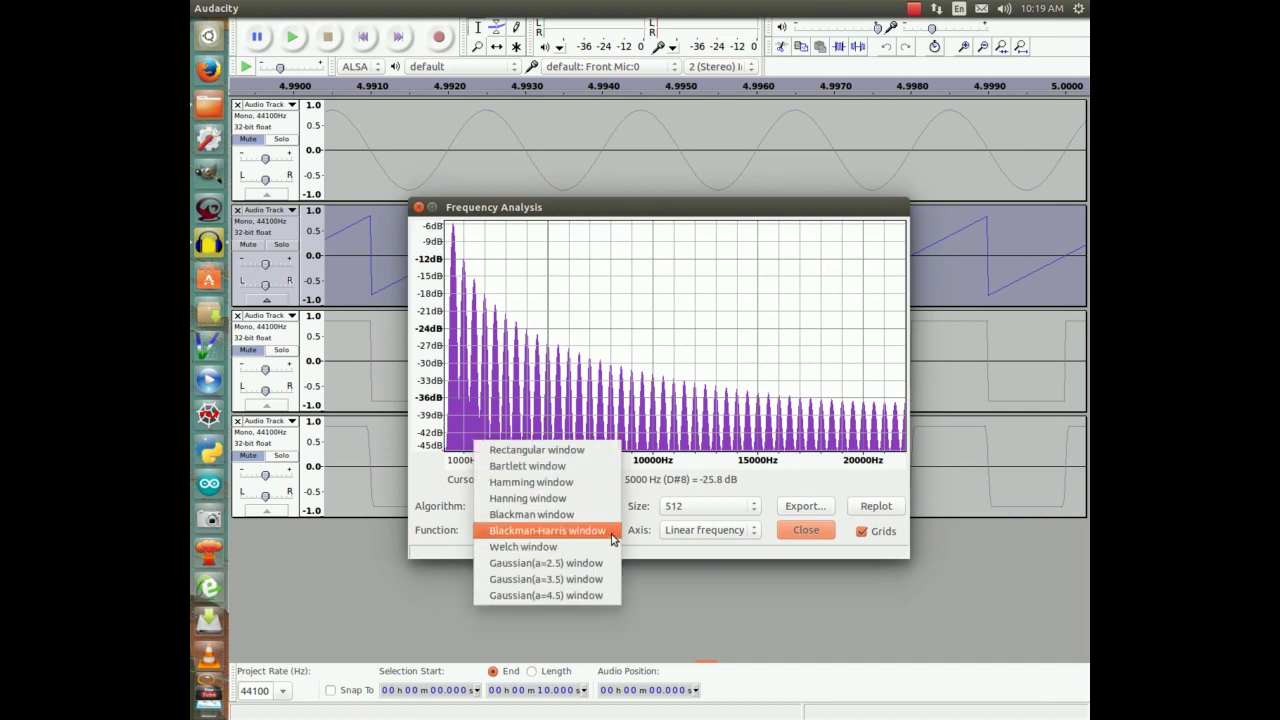
pyautogui.click(537, 451)
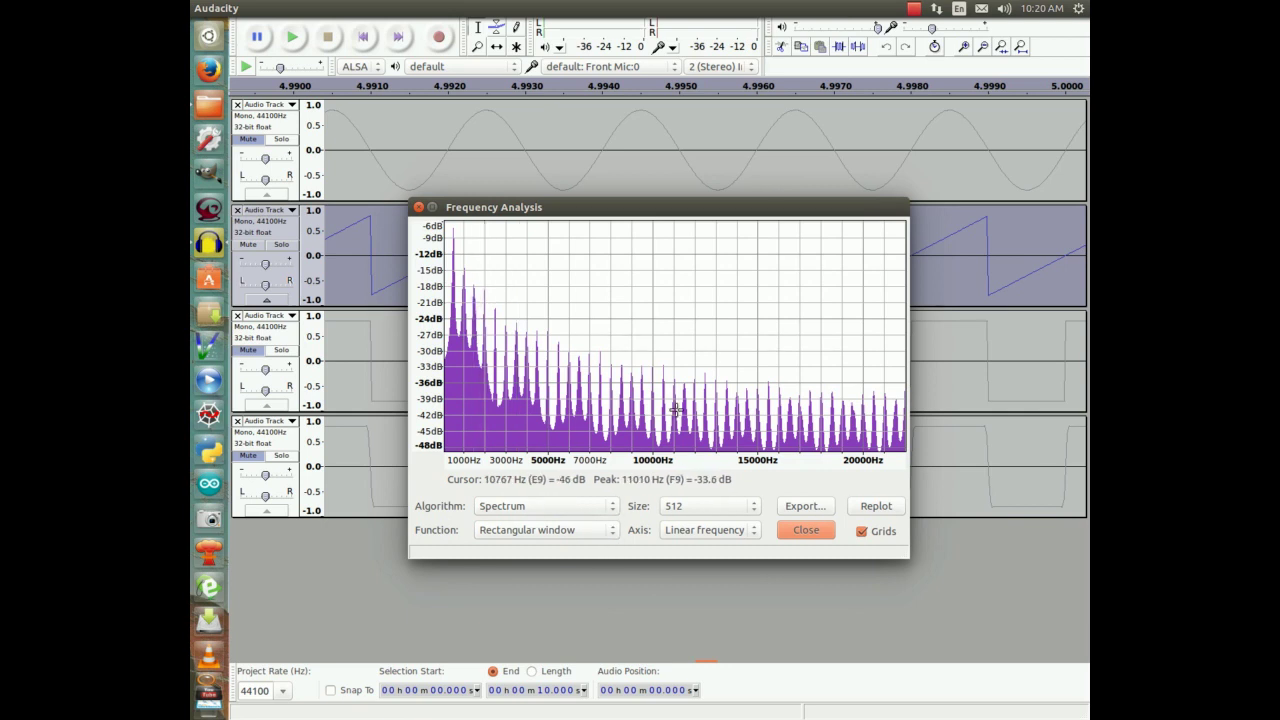
pyautogui.click(611, 536)
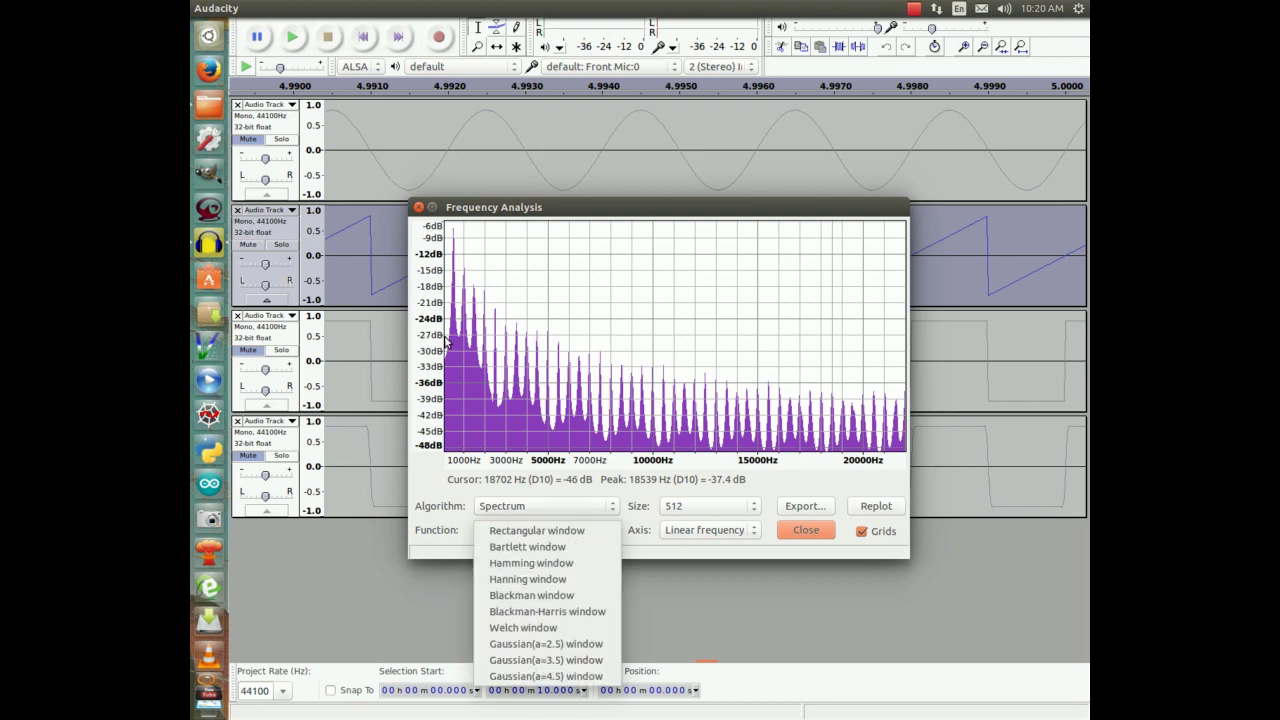
pyautogui.click(555, 547)
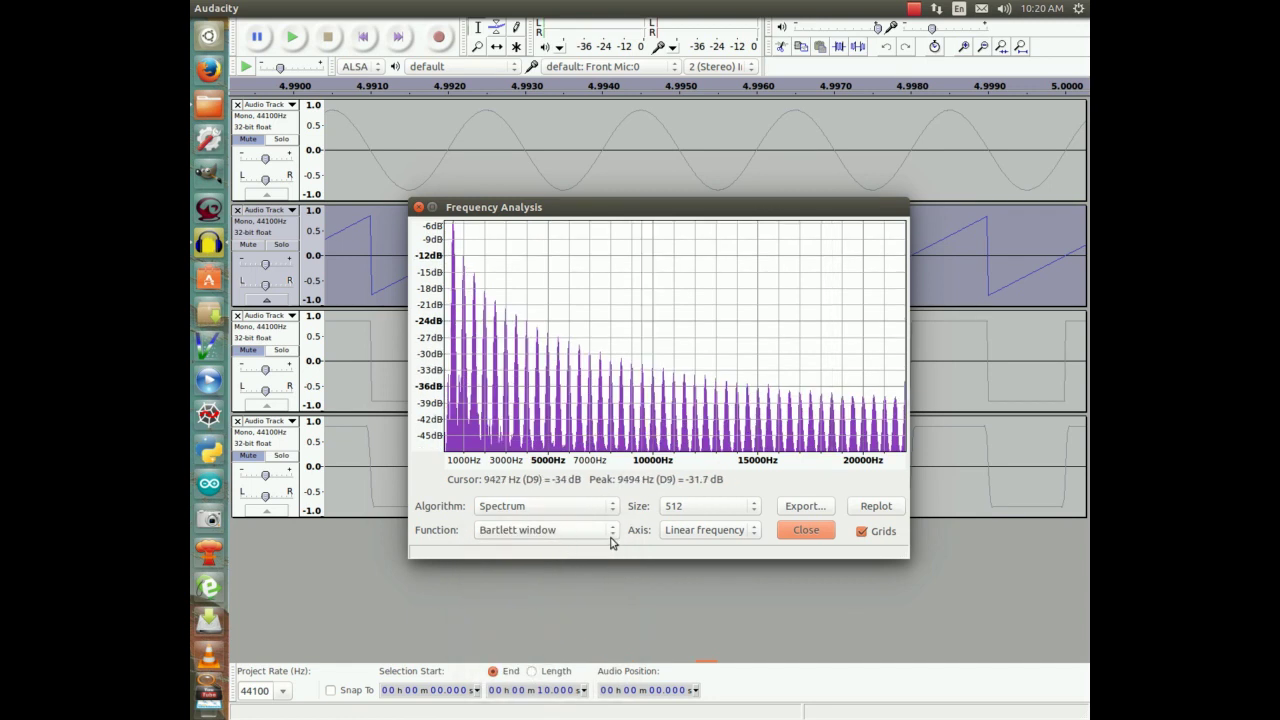
# Replot the sawtooth spectrum with the Hanning, Blackman-Harris, Welch and Gaussian(a=4.5) window functions in turn to compare them
pyautogui.click(614, 533)
pyautogui.click(576, 558)
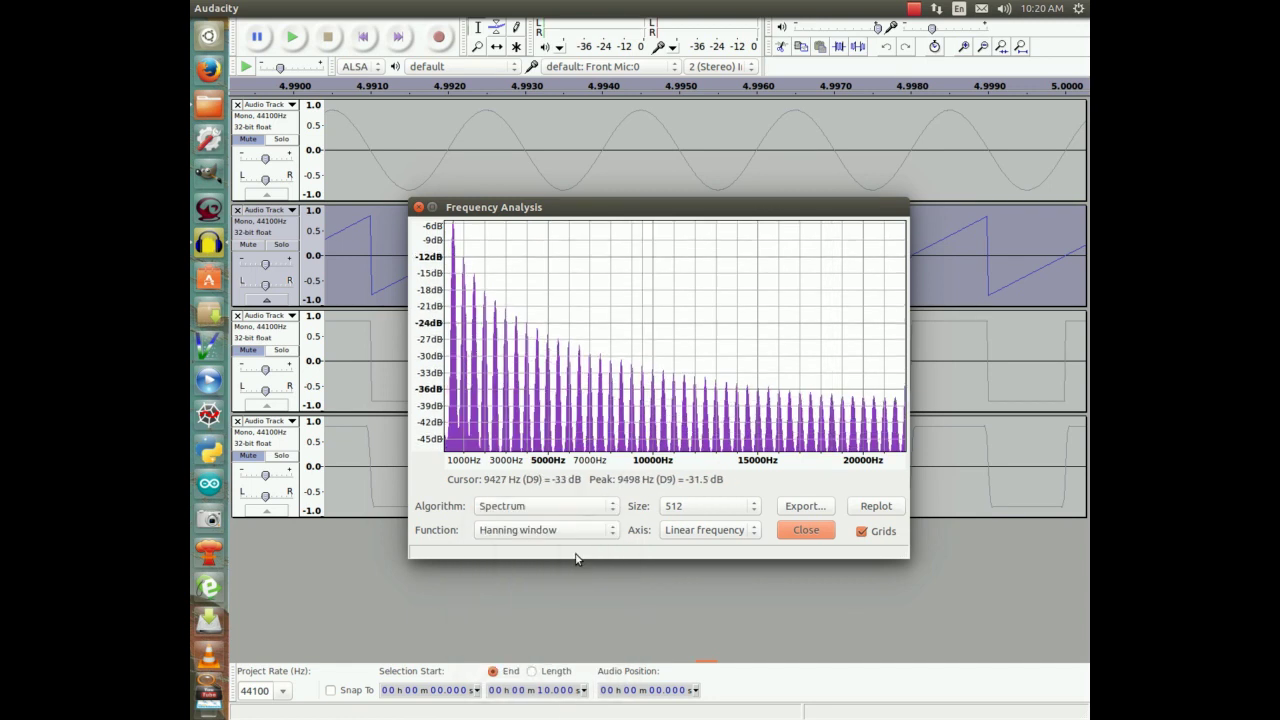
pyautogui.click(612, 533)
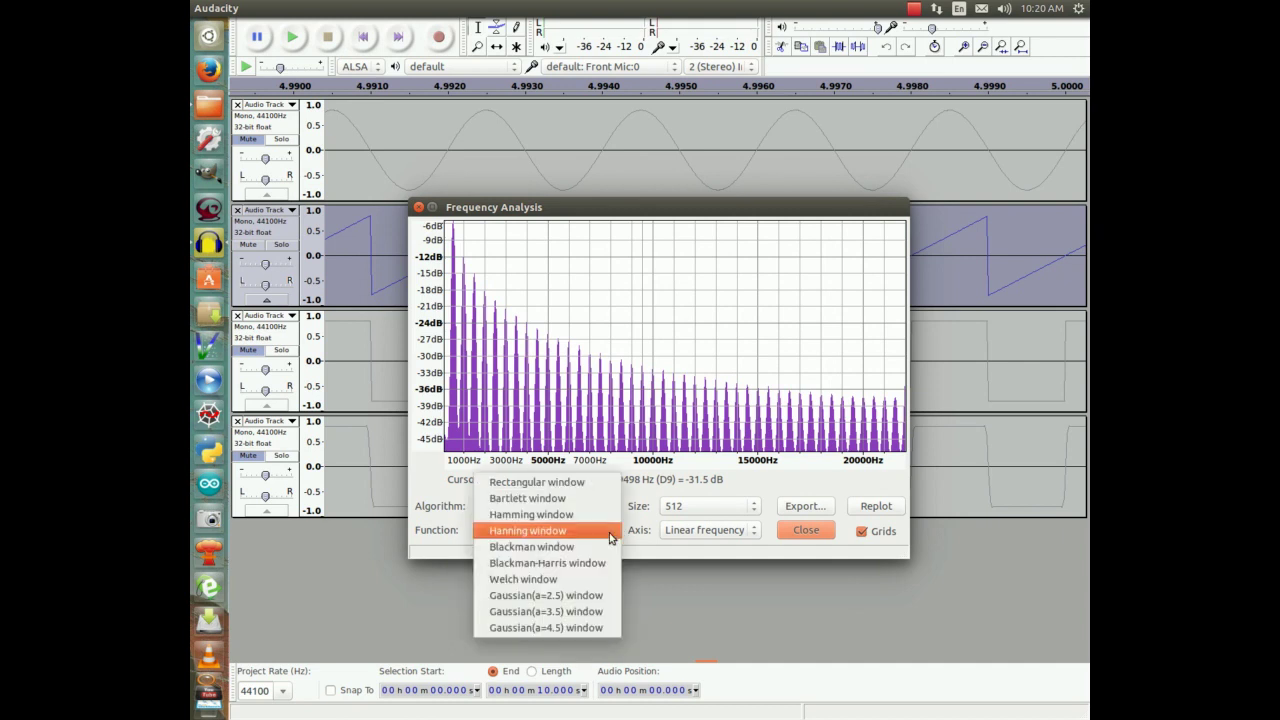
pyautogui.click(565, 562)
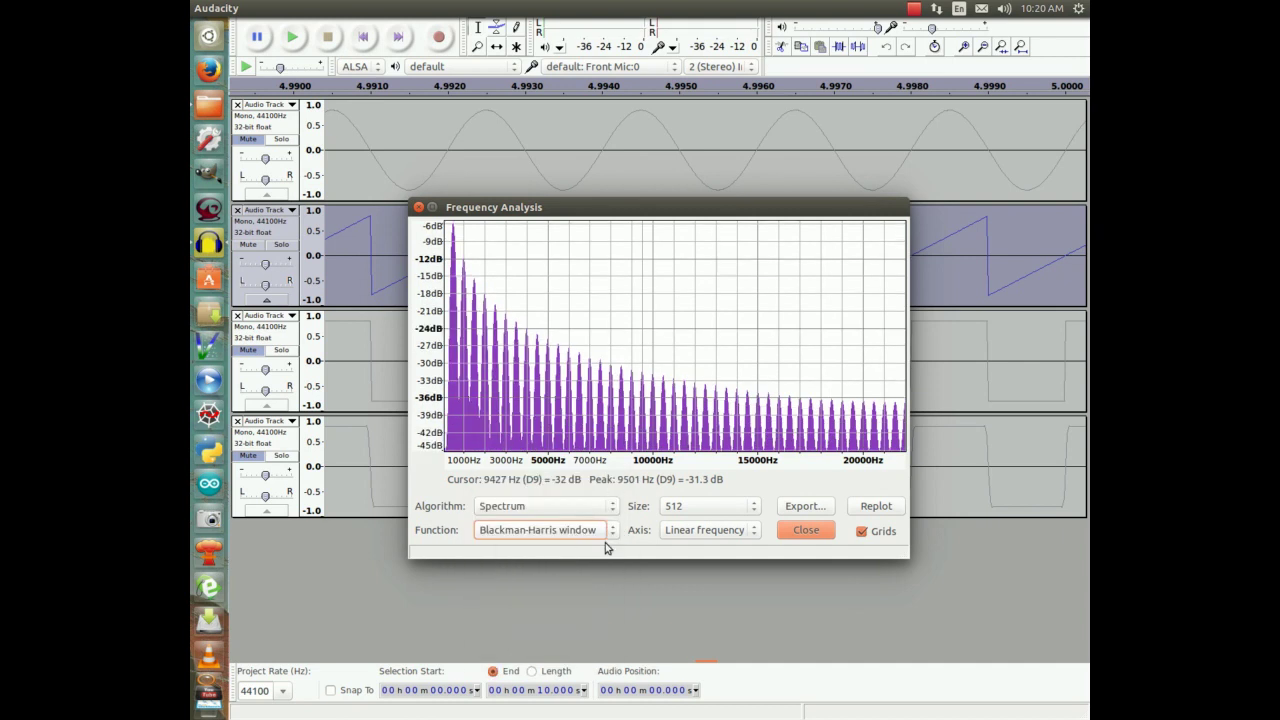
pyautogui.click(607, 541)
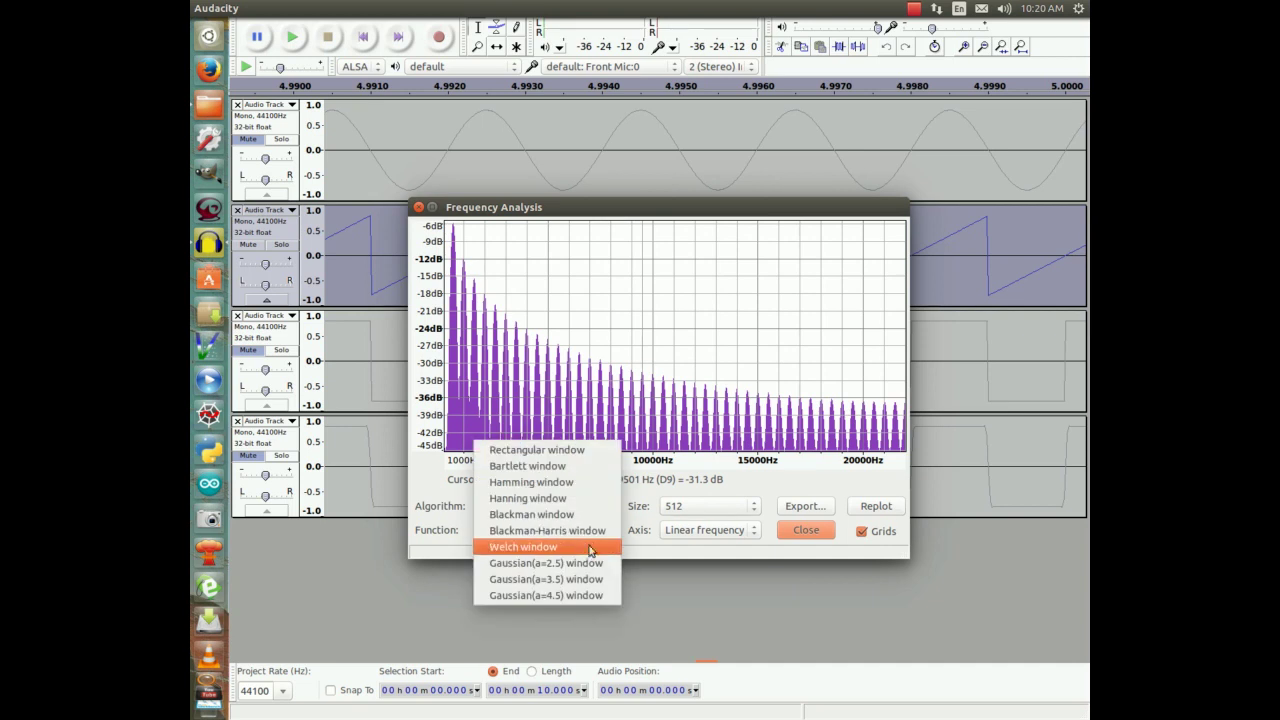
pyautogui.click(548, 549)
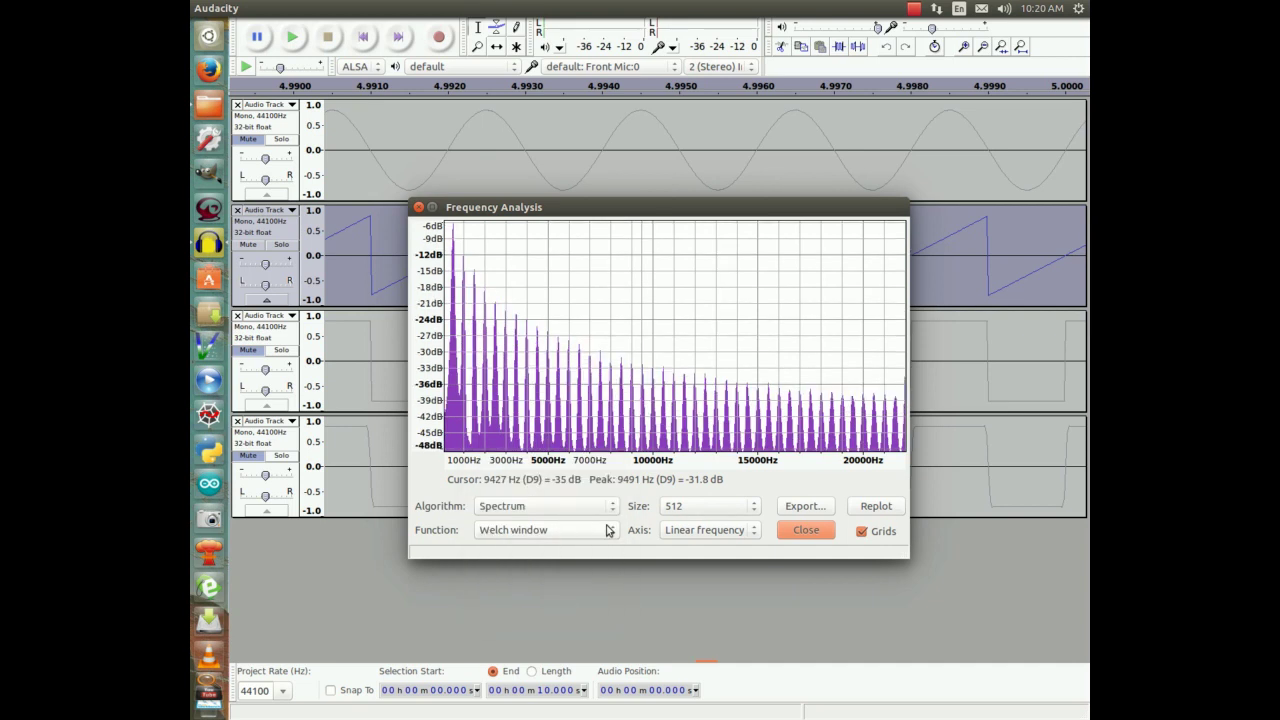
pyautogui.click(607, 530)
pyautogui.click(579, 580)
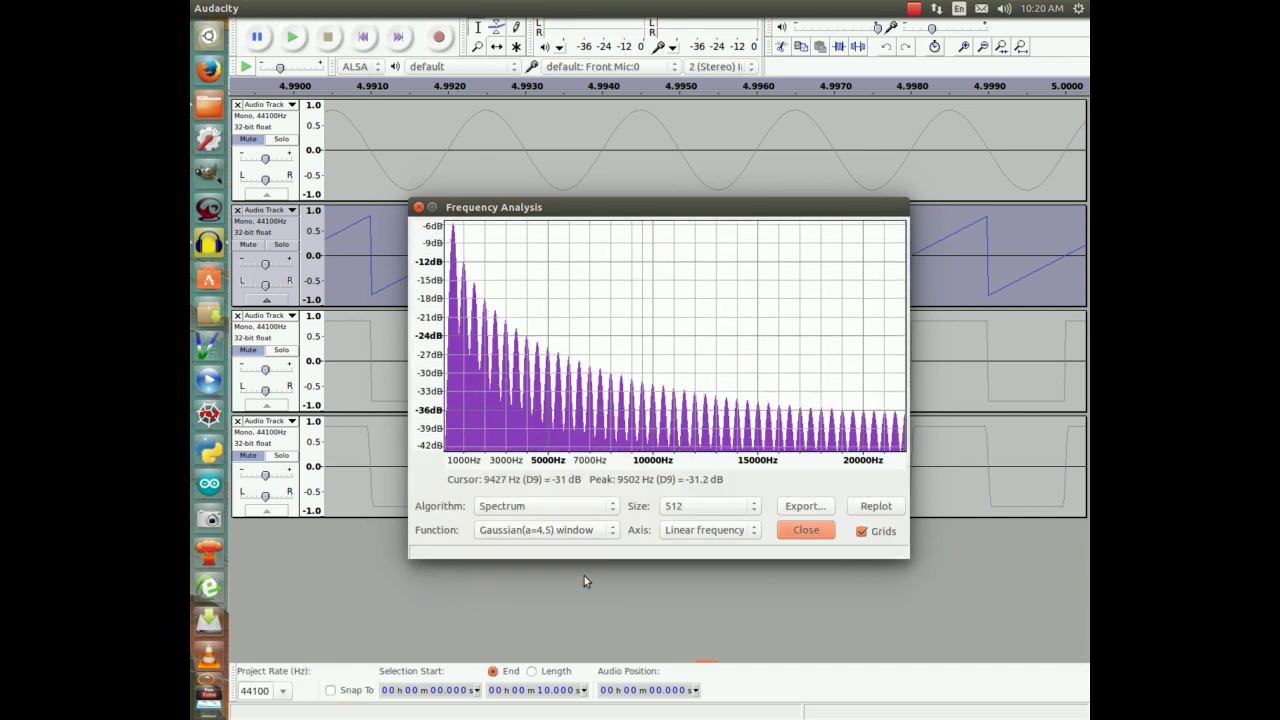
# Compare the sawtooth spectrum at an analysis size of 4096, then return the size to 512
pyautogui.click(755, 513)
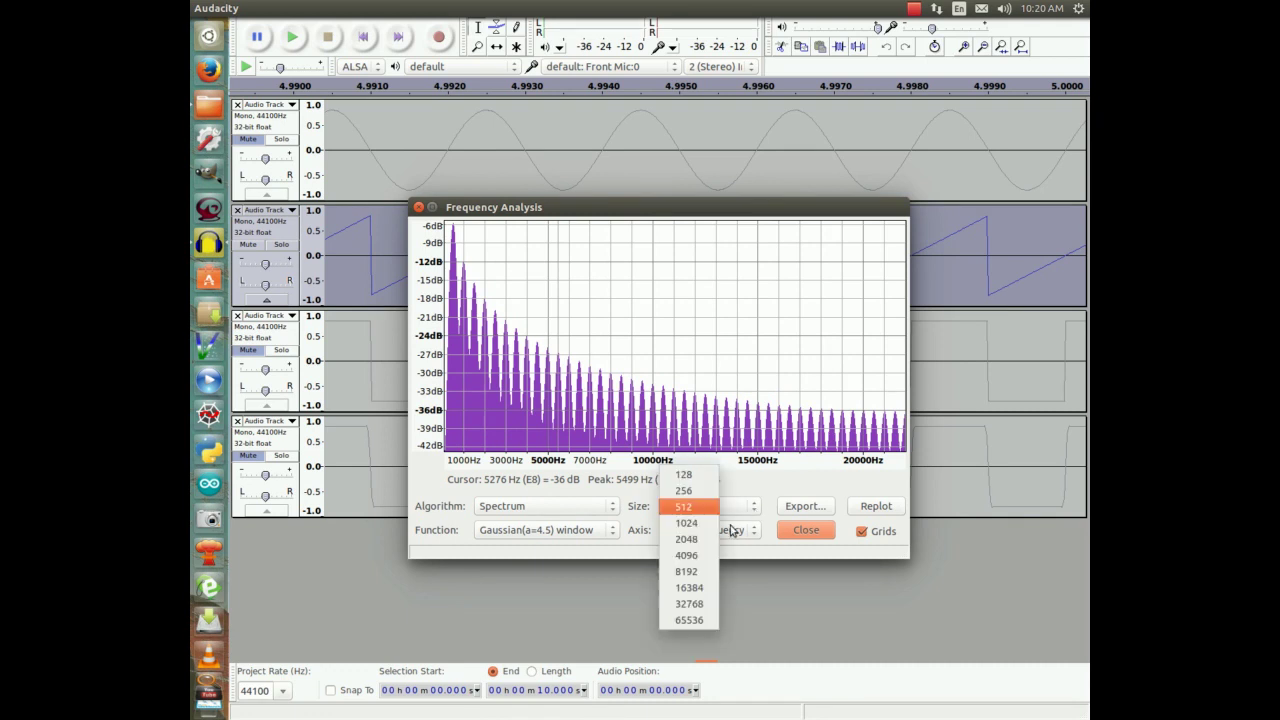
pyautogui.click(685, 556)
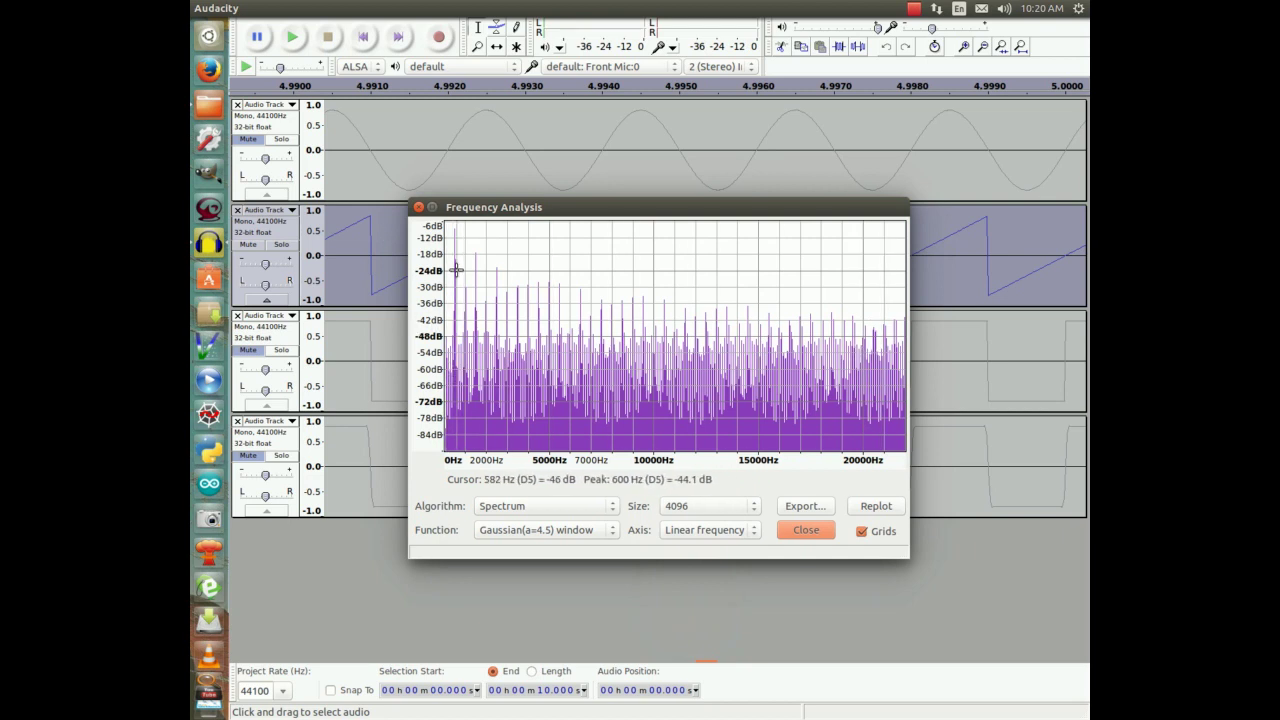
pyautogui.click(750, 512)
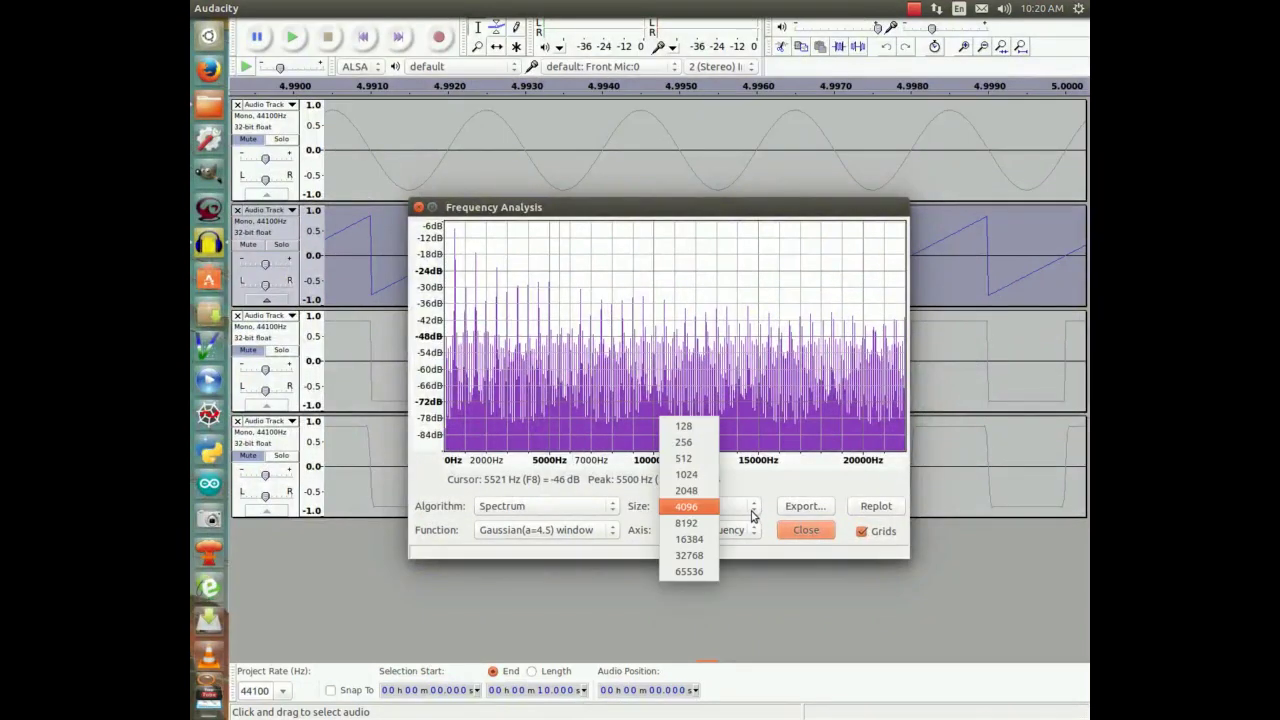
pyautogui.click(683, 459)
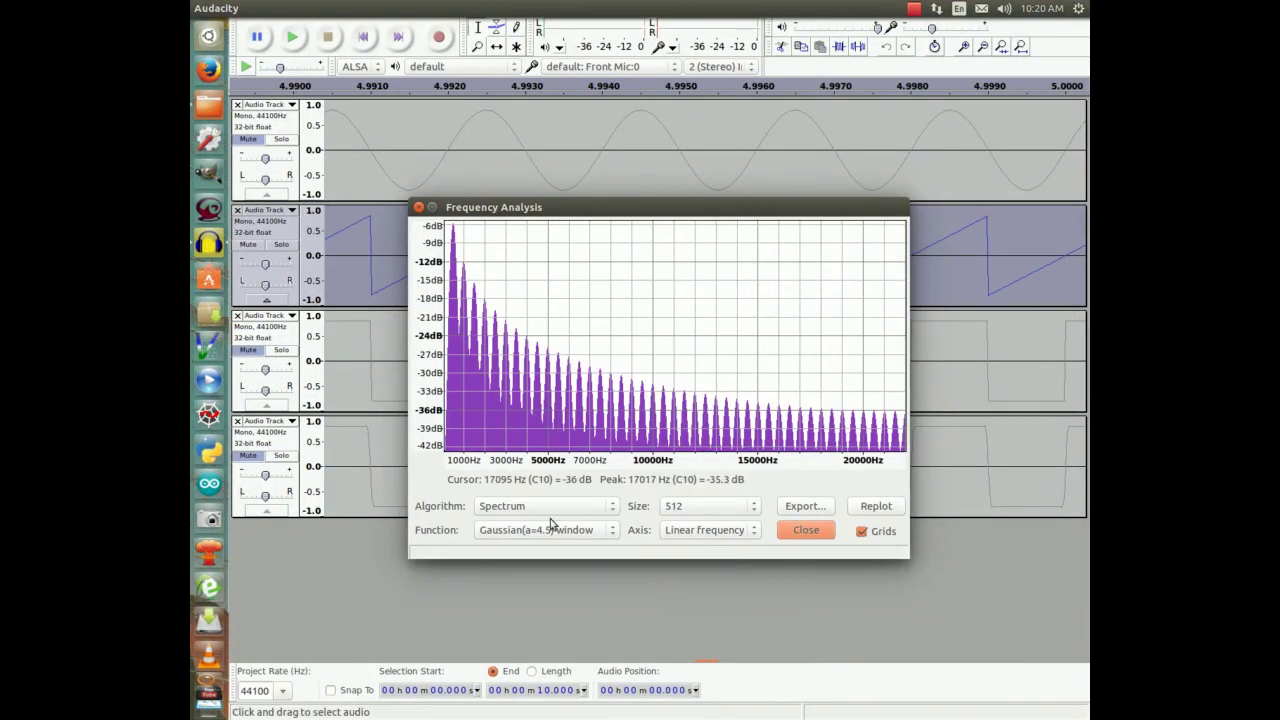
# Set the spectrum's window function to Blackman-Harris and close the analysis after inspecting the sawtooth's harmonics
pyautogui.click(613, 541)
pyautogui.click(614, 531)
pyautogui.click(613, 537)
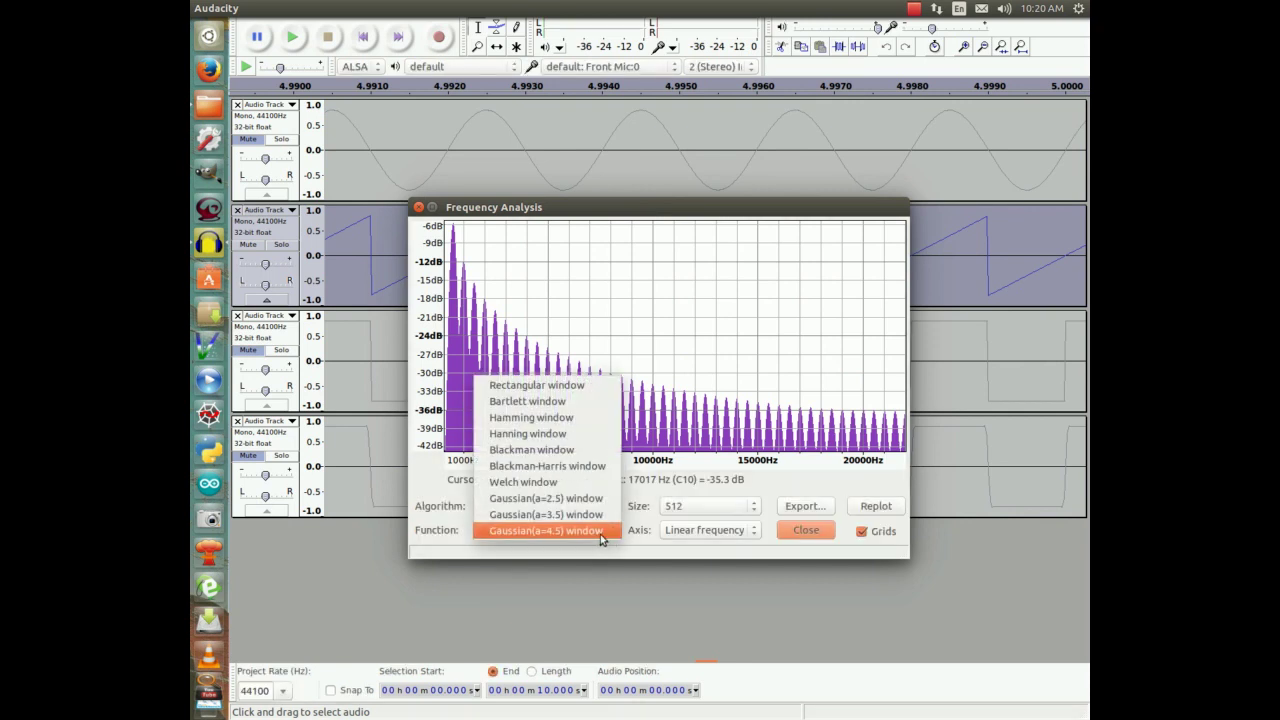
pyautogui.click(518, 466)
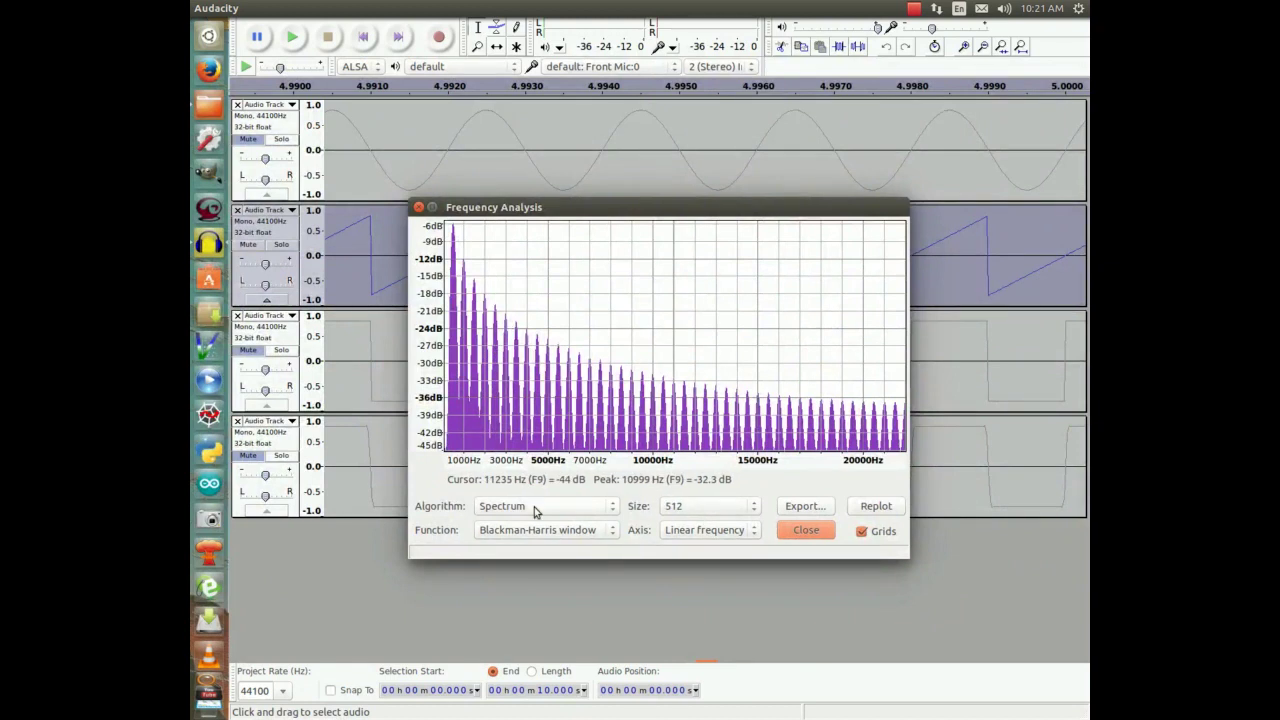
pyautogui.click(418, 207)
# Mute the sawtooth track and plot the spectrum of the upper square-wave track, closing the analysis after inspecting its harmonics
pyautogui.click(401, 378)
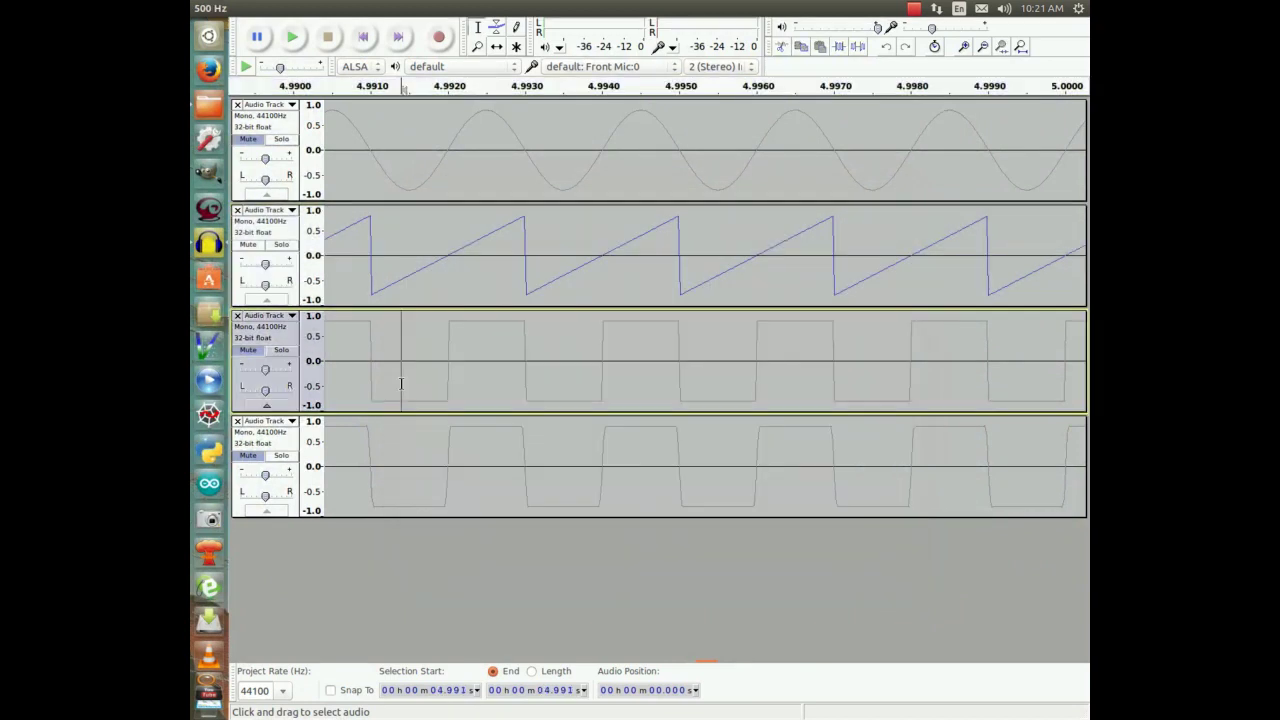
pyautogui.click(281, 337)
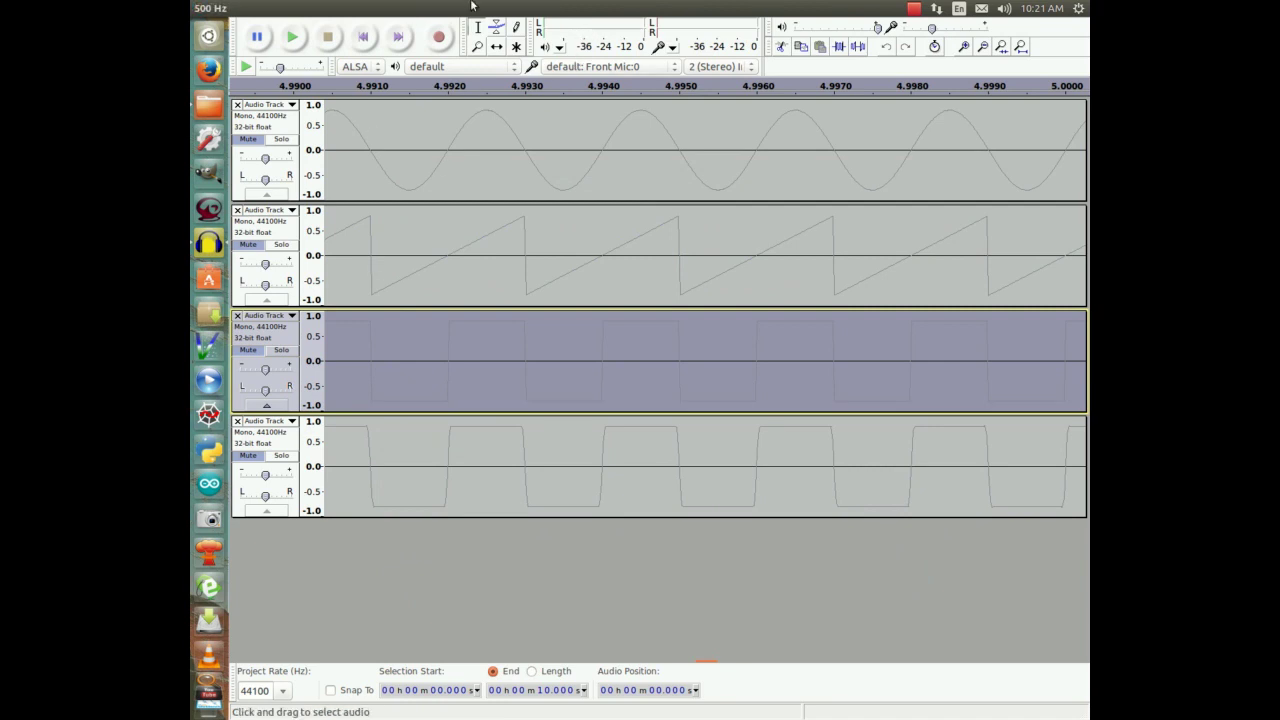
pyautogui.moveTo(575, 7)
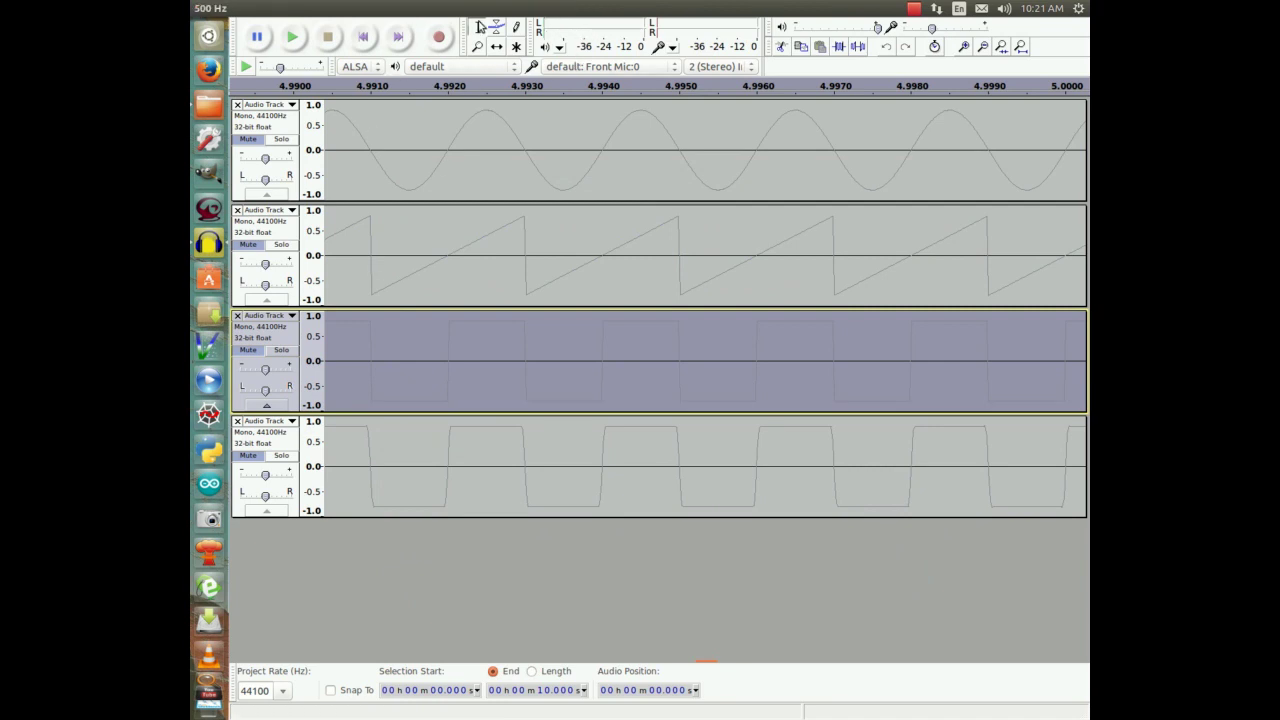
pyautogui.click(524, 8)
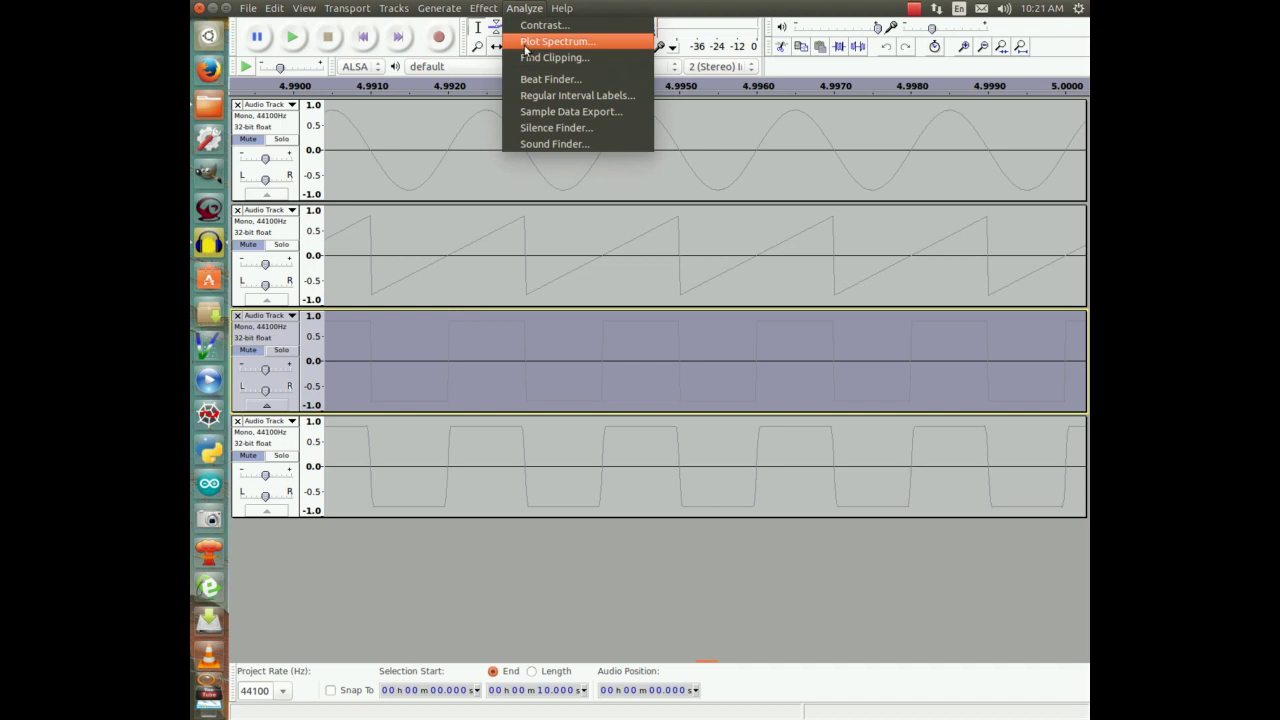
pyautogui.click(536, 46)
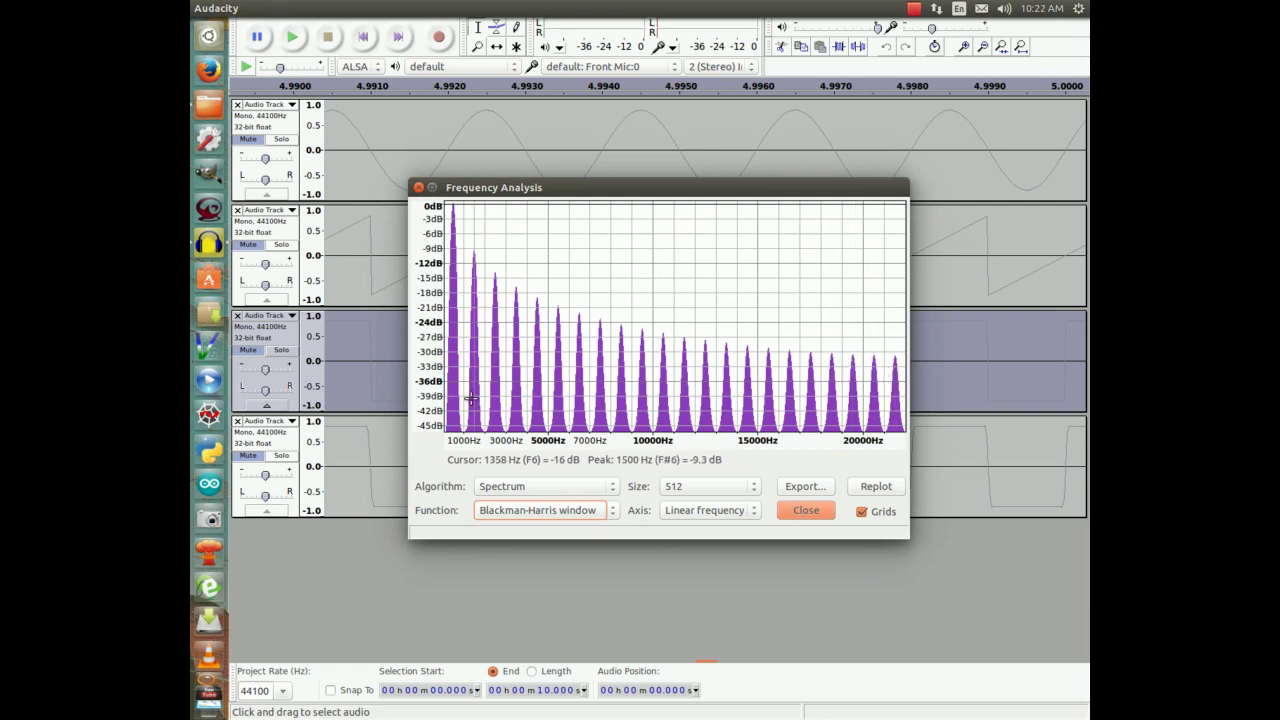
pyautogui.click(419, 188)
# Select the sawtooth track and plot its spectrum again for comparison with the square wave, closing the analysis after inspection
pyautogui.click(284, 232)
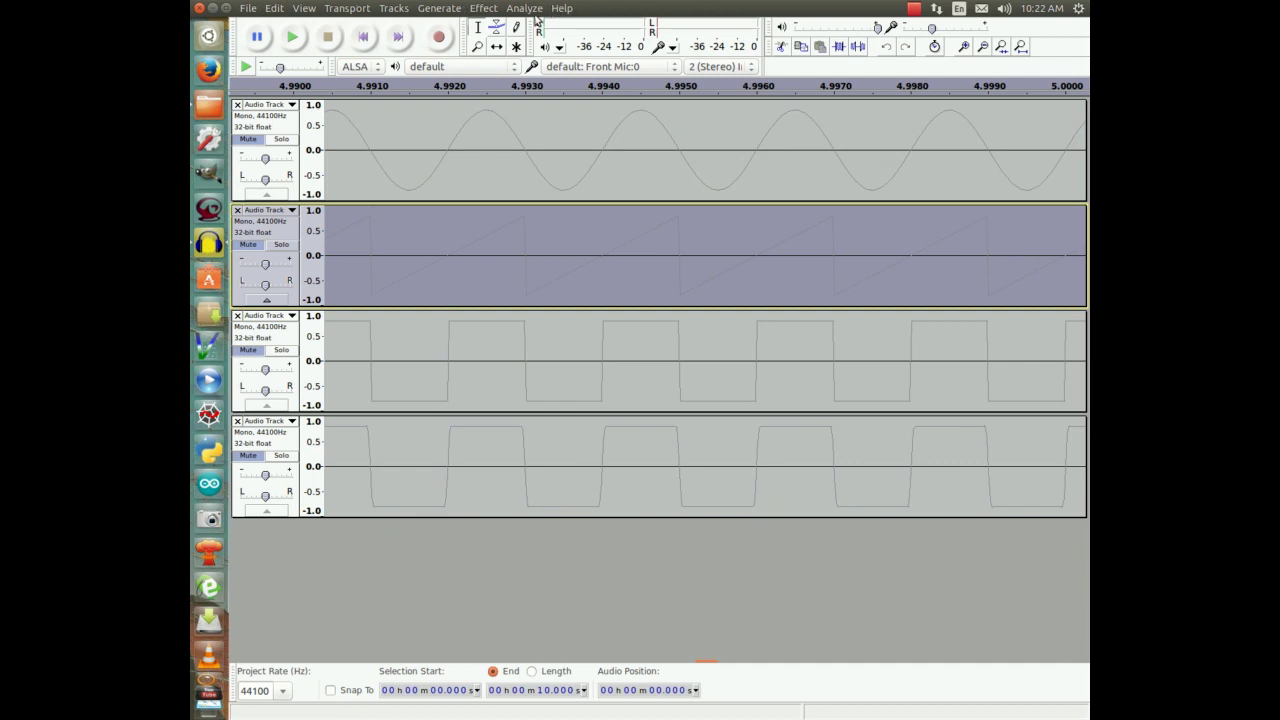
pyautogui.click(527, 9)
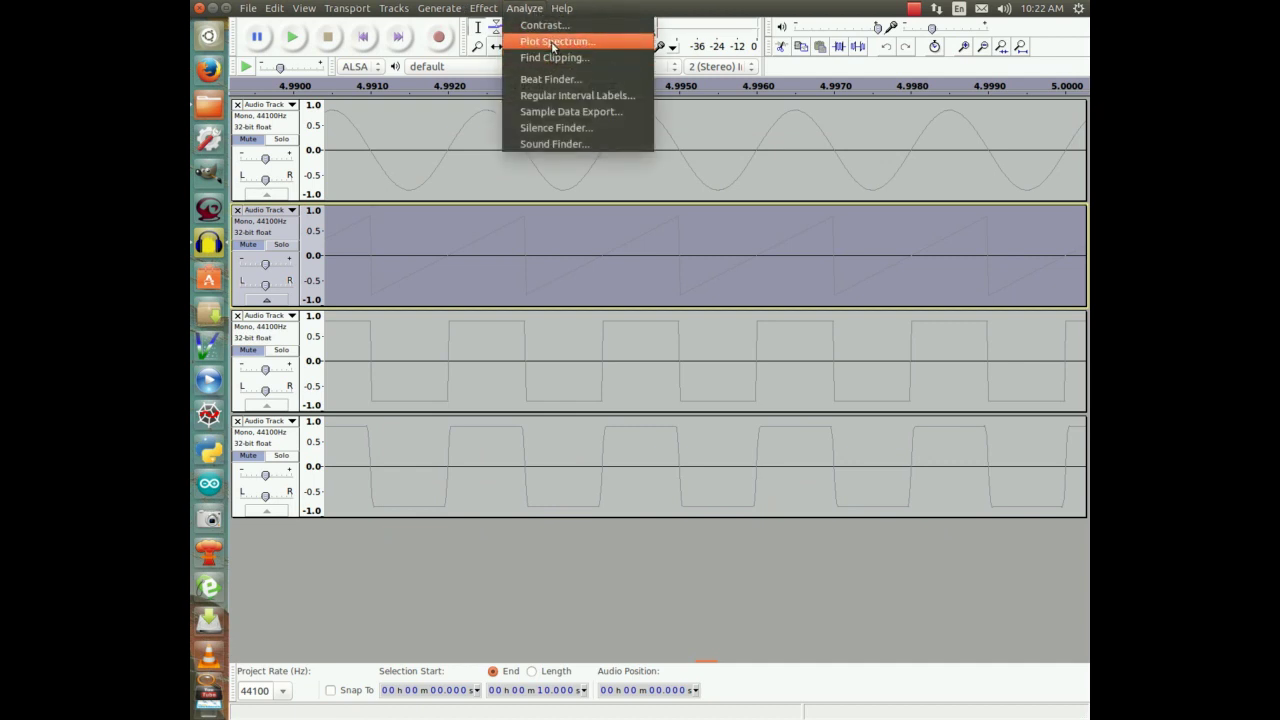
pyautogui.click(553, 42)
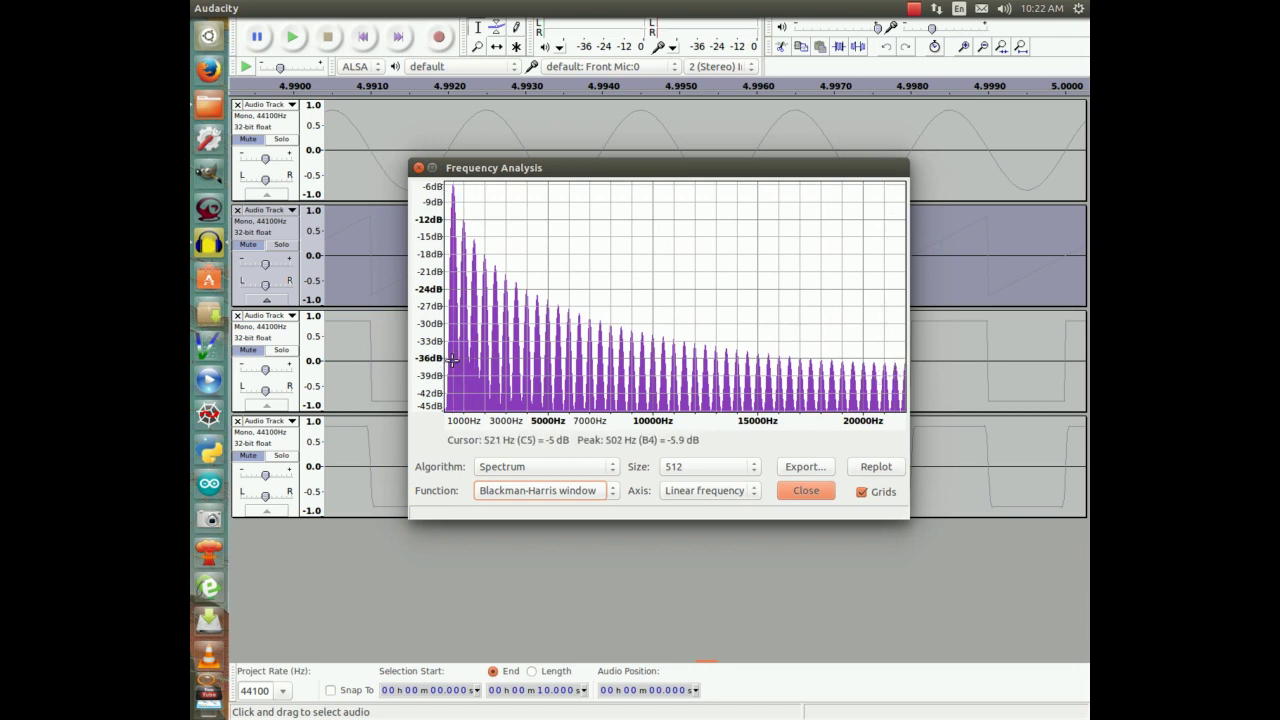
pyautogui.click(806, 492)
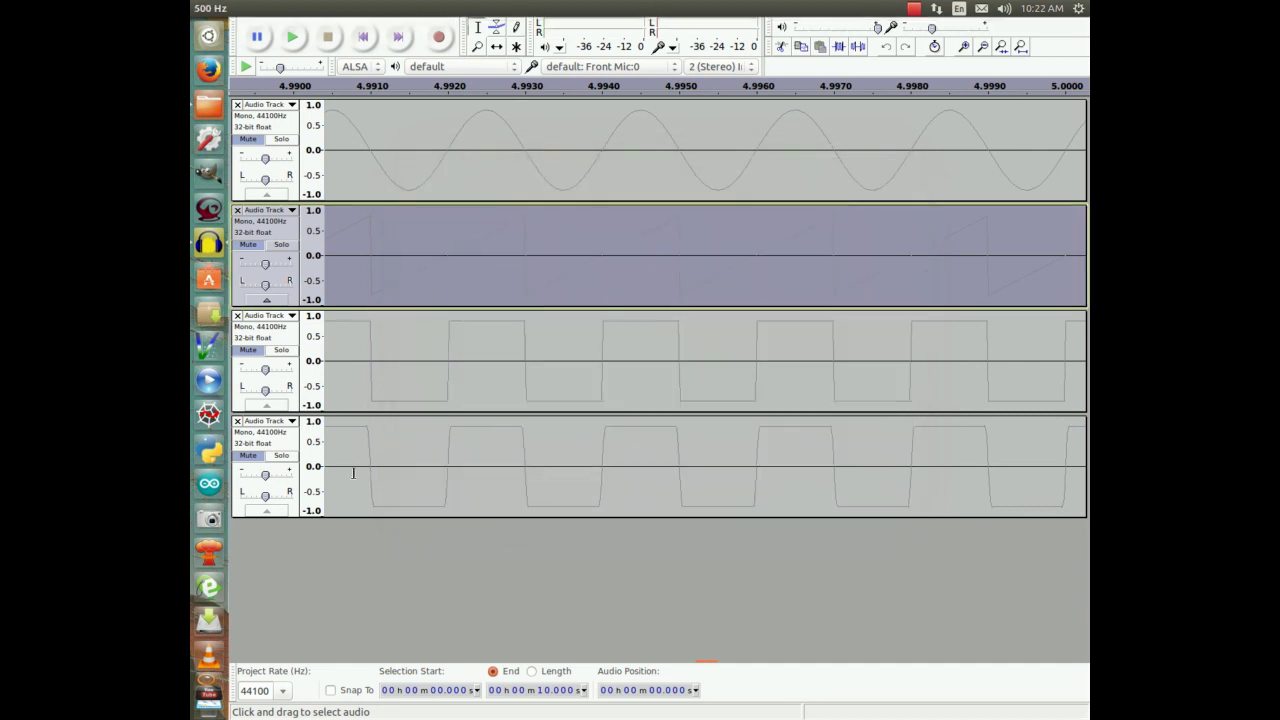
# Select the lower square-wave track with sloped edges and inspect its frequency spectrum, closing the analysis when finished
pyautogui.click(253, 447)
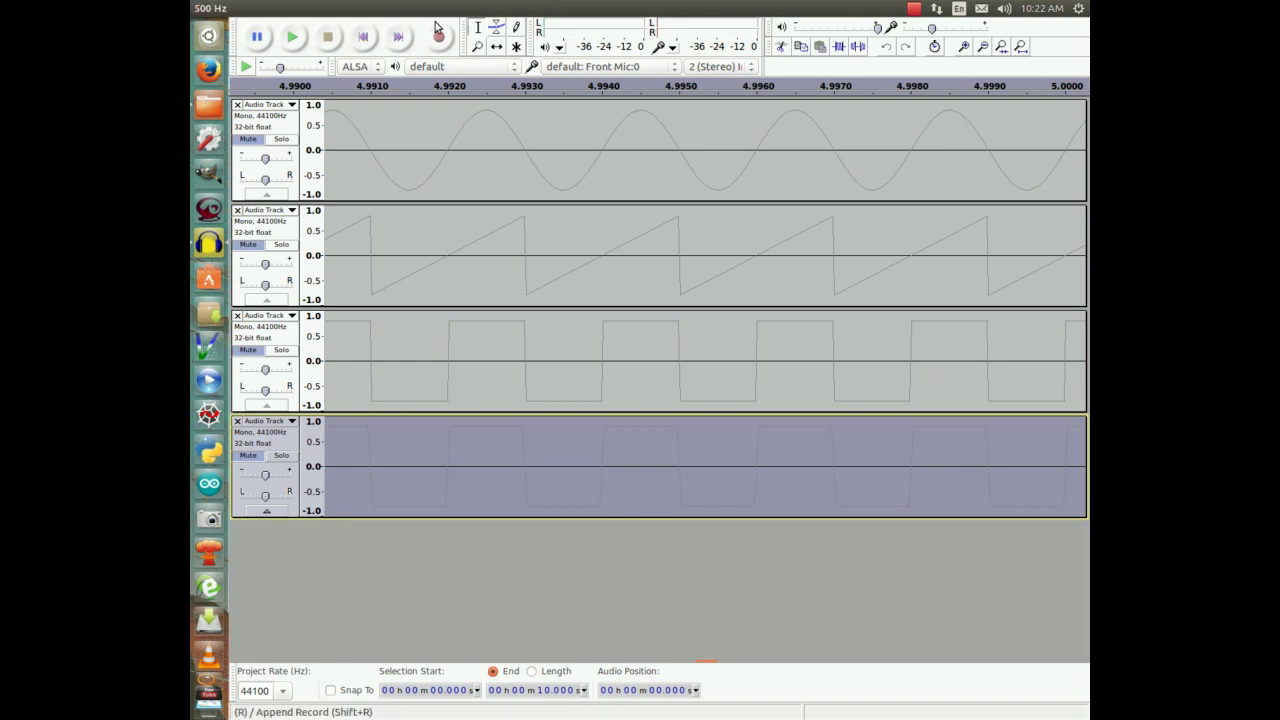
pyautogui.click(521, 8)
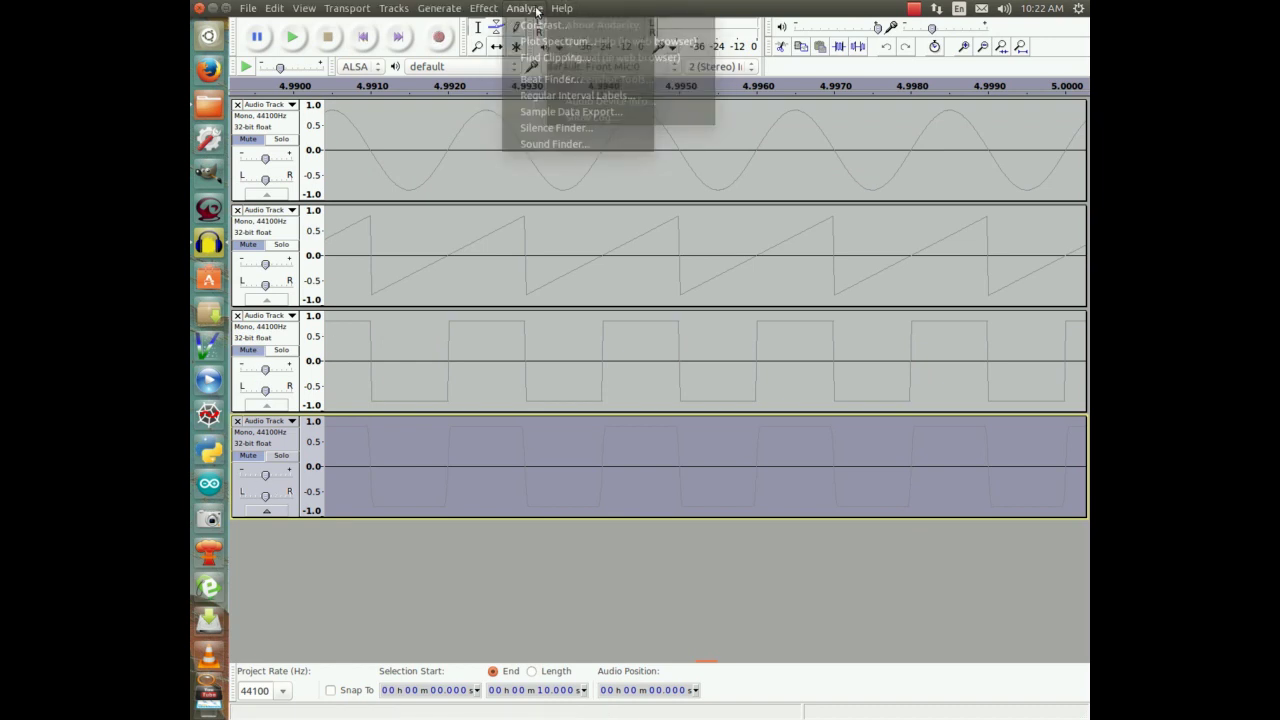
pyautogui.click(528, 43)
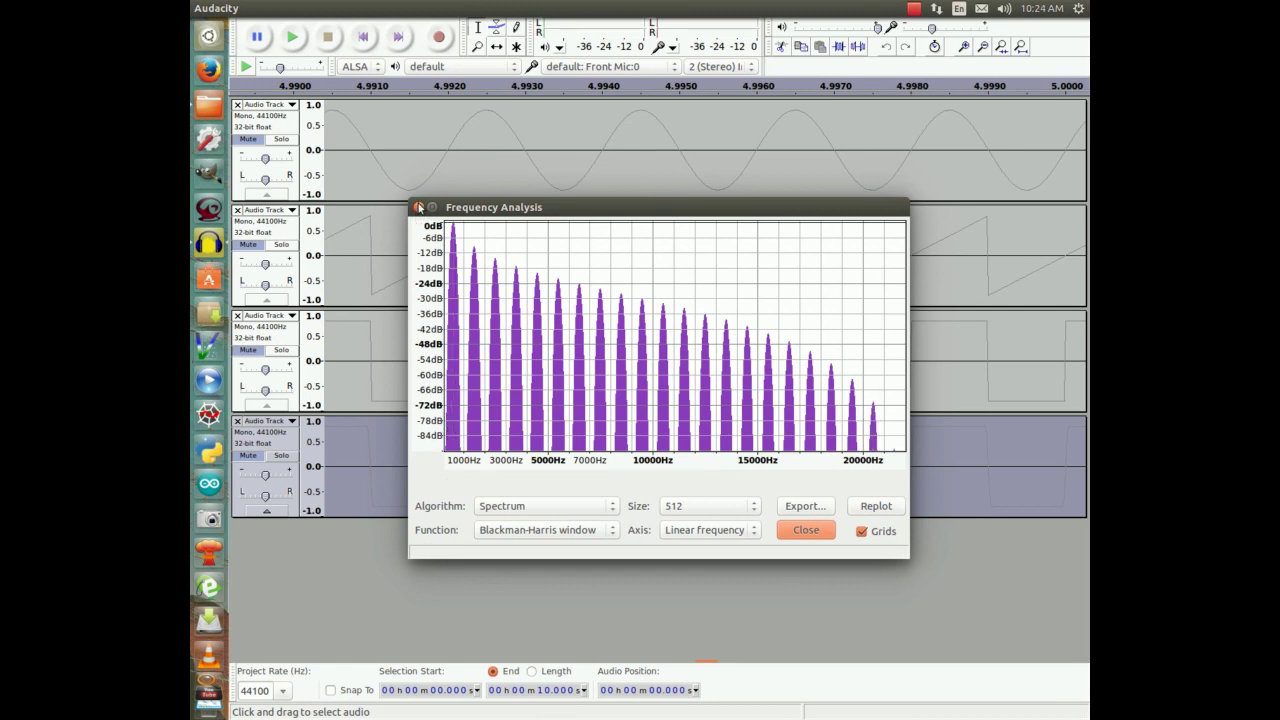
pyautogui.click(418, 208)
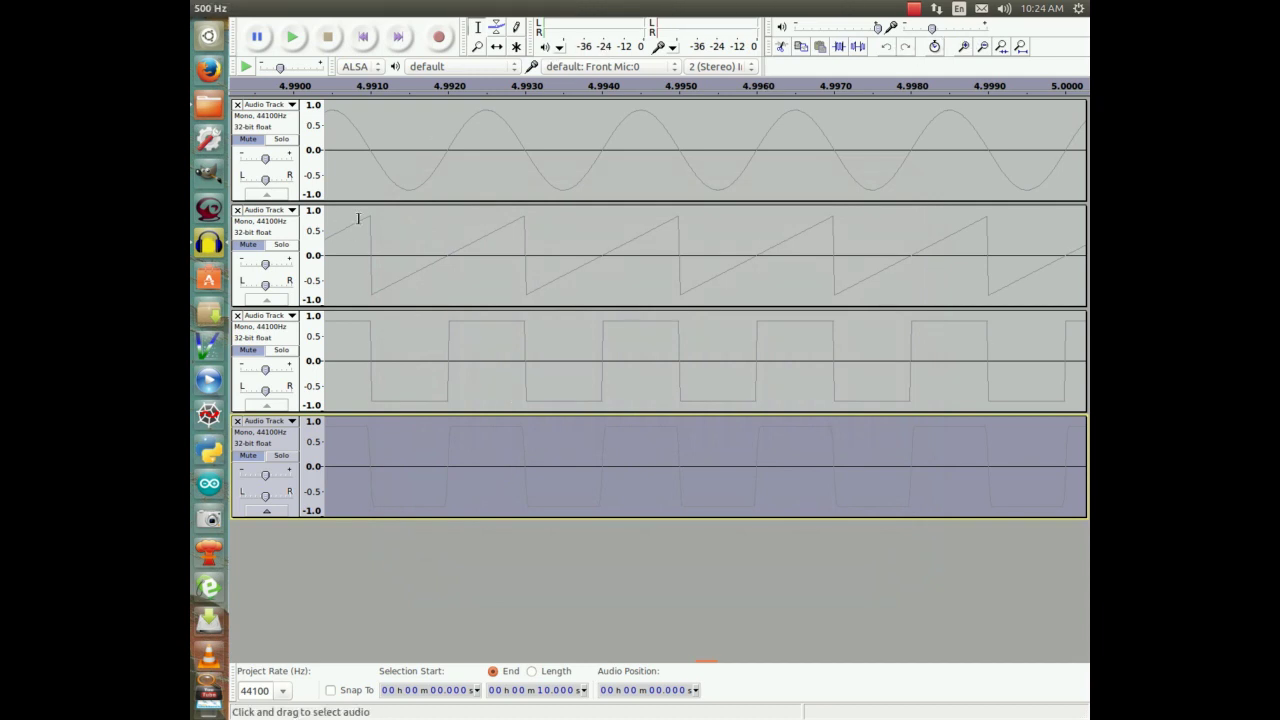
# Select the sawtooth track and zoom in until the individual sample points of all four waveforms can be compared
pyautogui.click(286, 230)
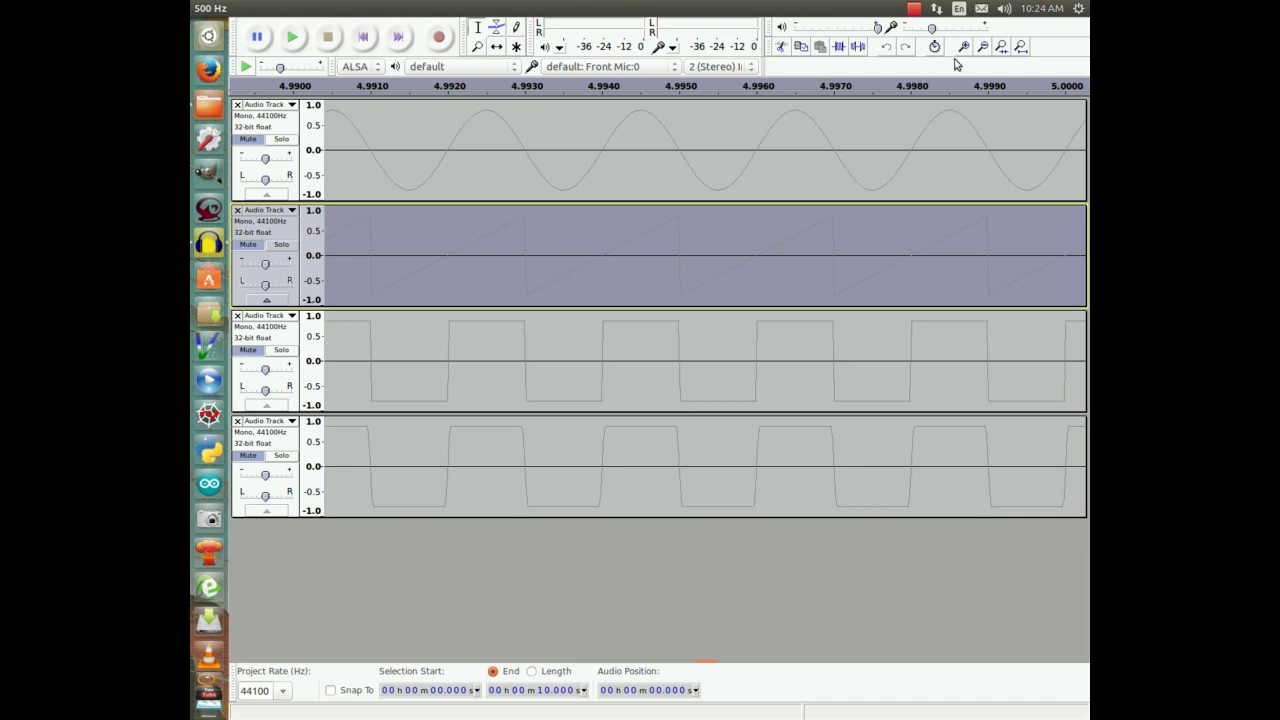
pyautogui.click(963, 46)
pyautogui.click(963, 46)
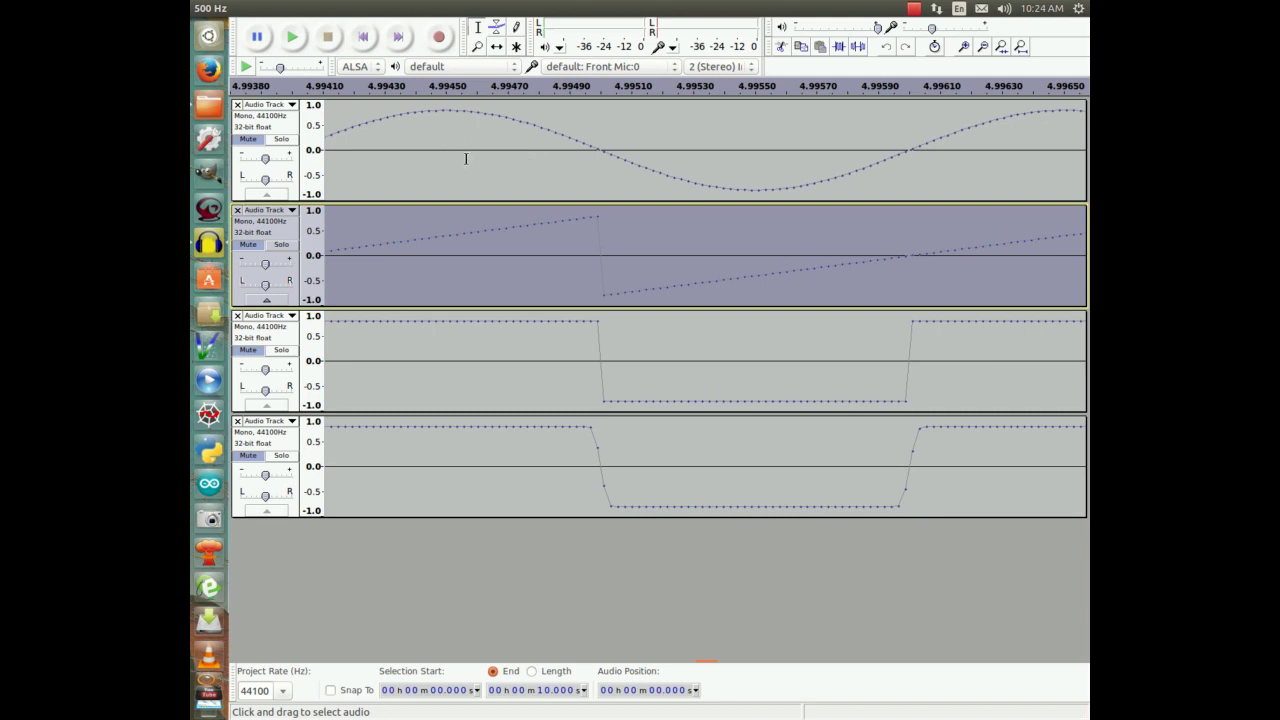
pyautogui.click(915, 10)
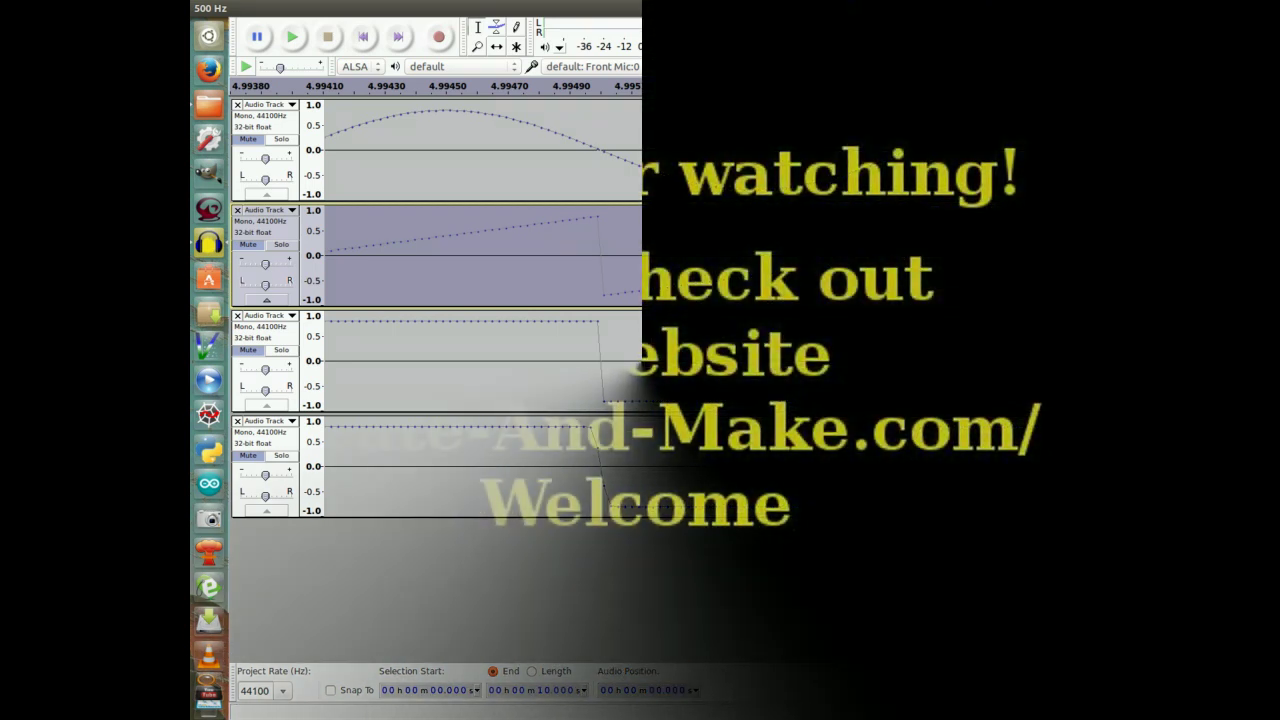